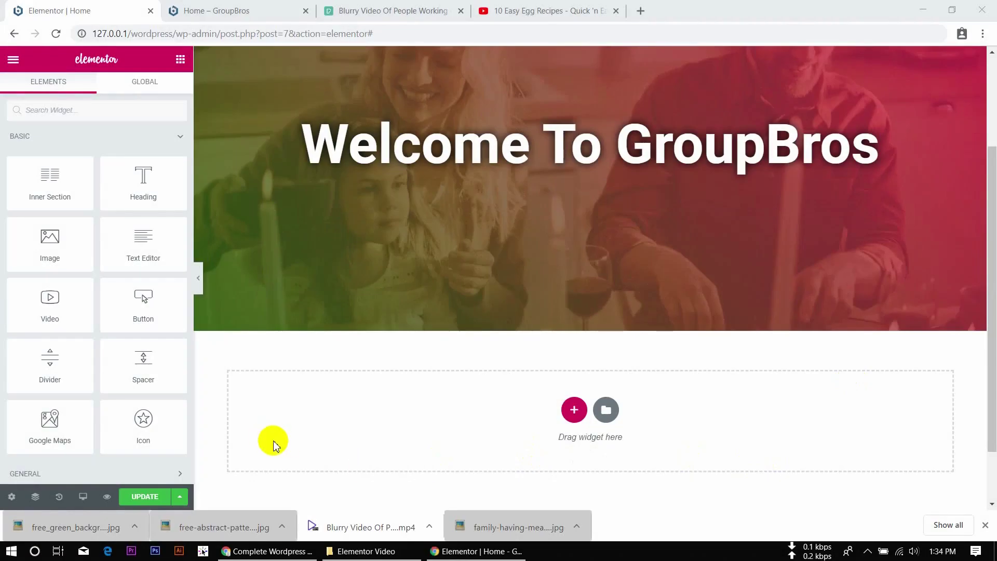
Add a two-column structure section under the Welcome To GroupBros hero and show the widget list again
click(573, 411)
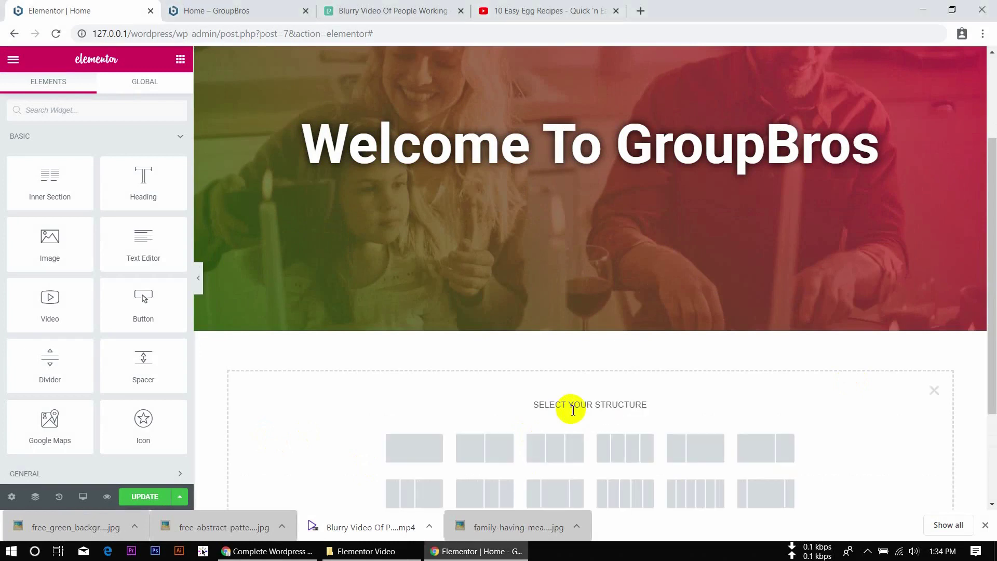
click(489, 451)
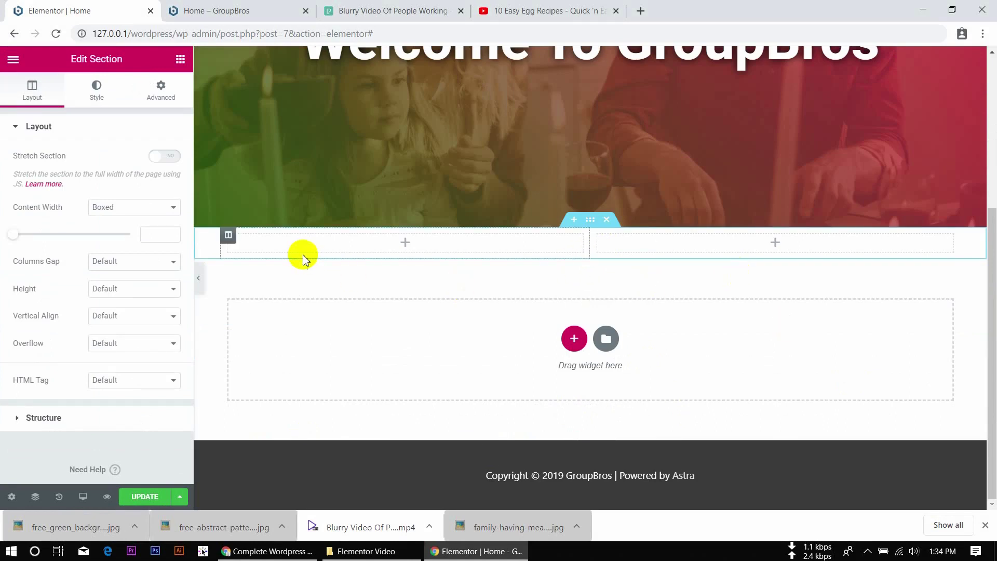
click(180, 59)
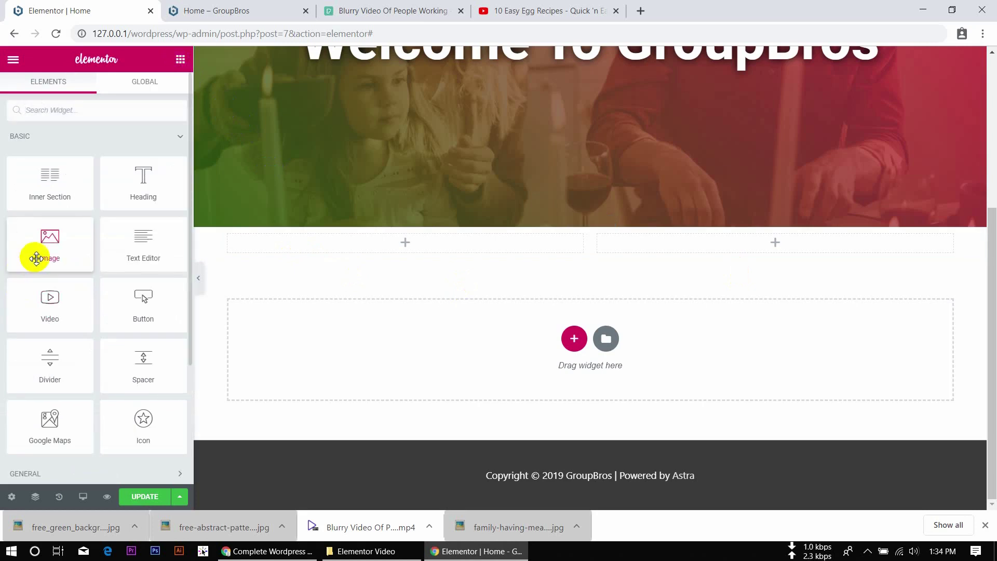
Drop an Image widget into the left column and open the Insert Media library
drag(37, 259, 382, 255)
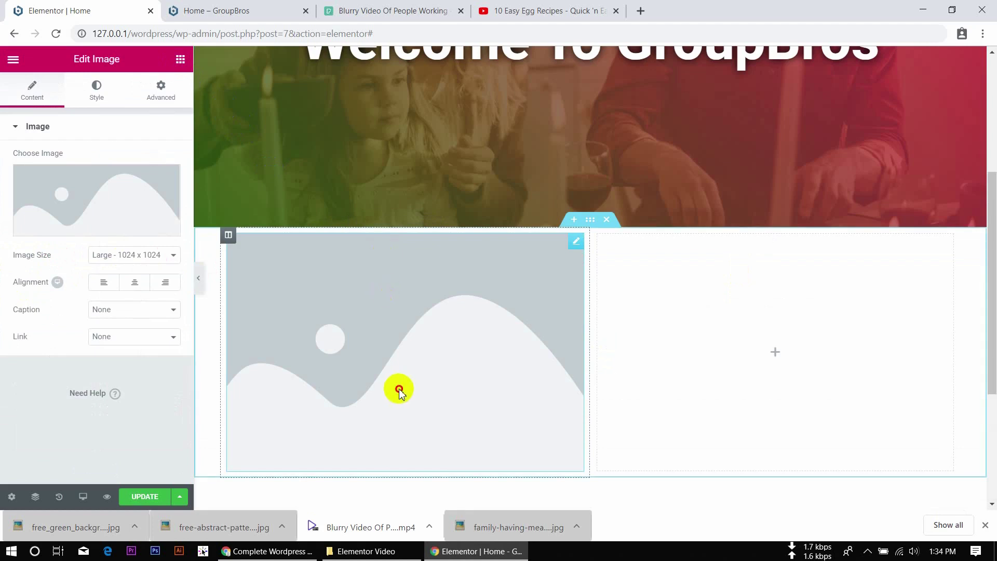
click(119, 199)
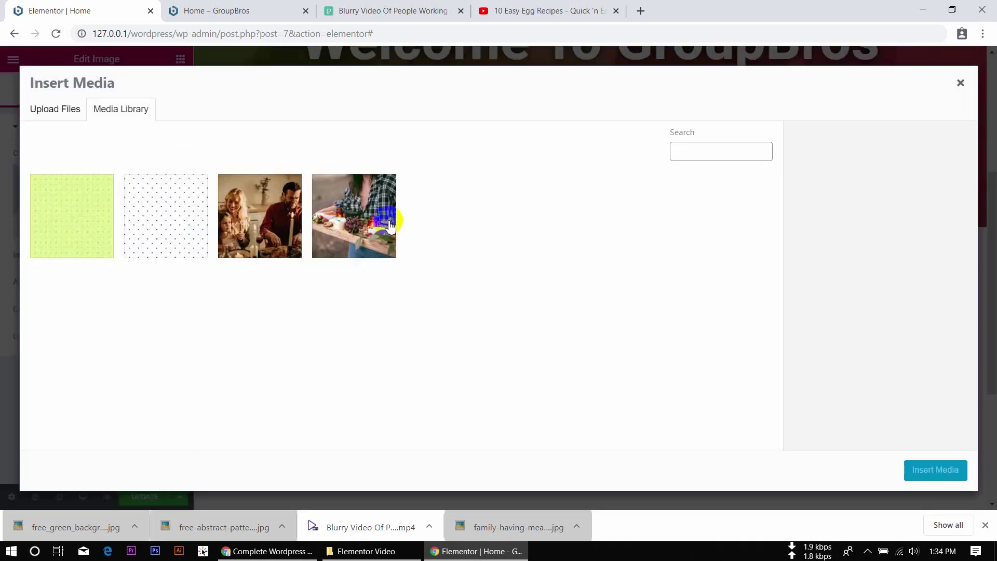
Browse the Pexels Business category, filtered to photos, for a stock image
click(481, 7)
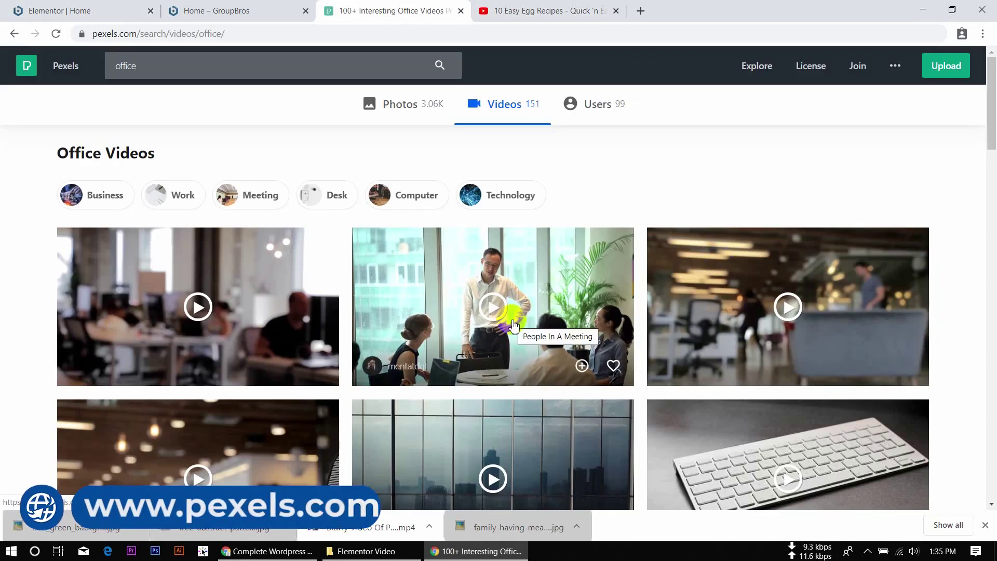
scroll(509, 325, down, 2)
scroll(508, 325, up, 2)
click(102, 196)
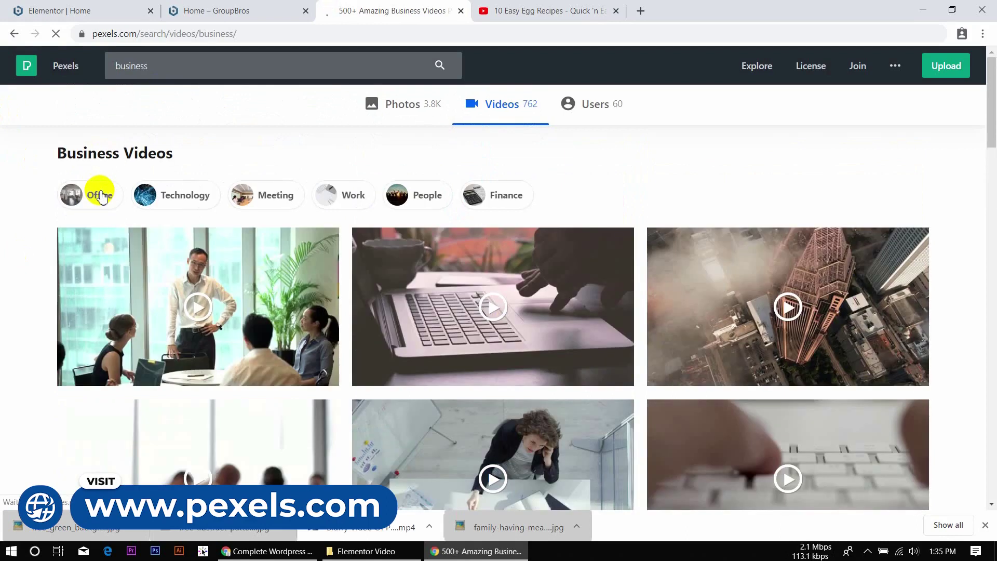
click(393, 112)
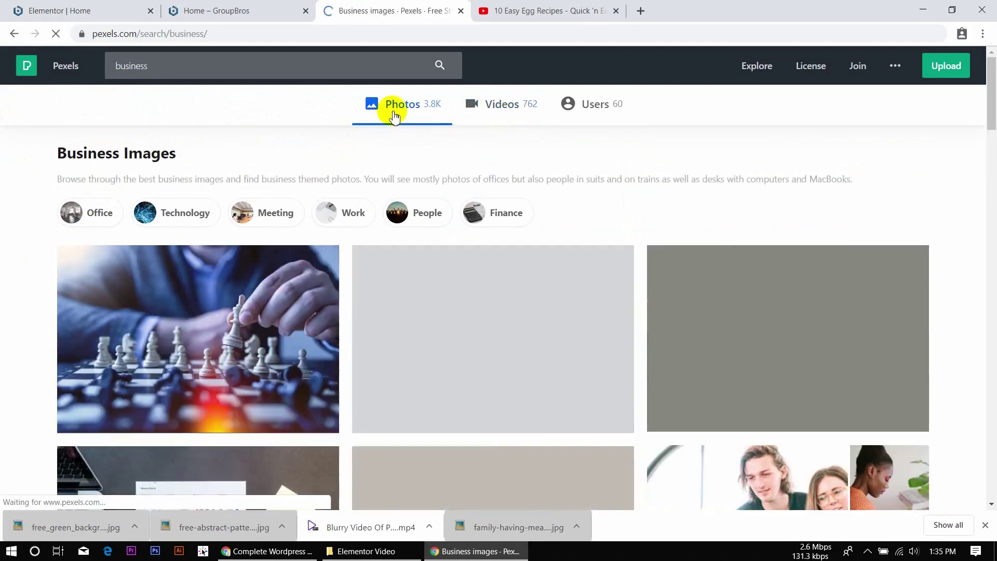
scroll(658, 294, down, 5)
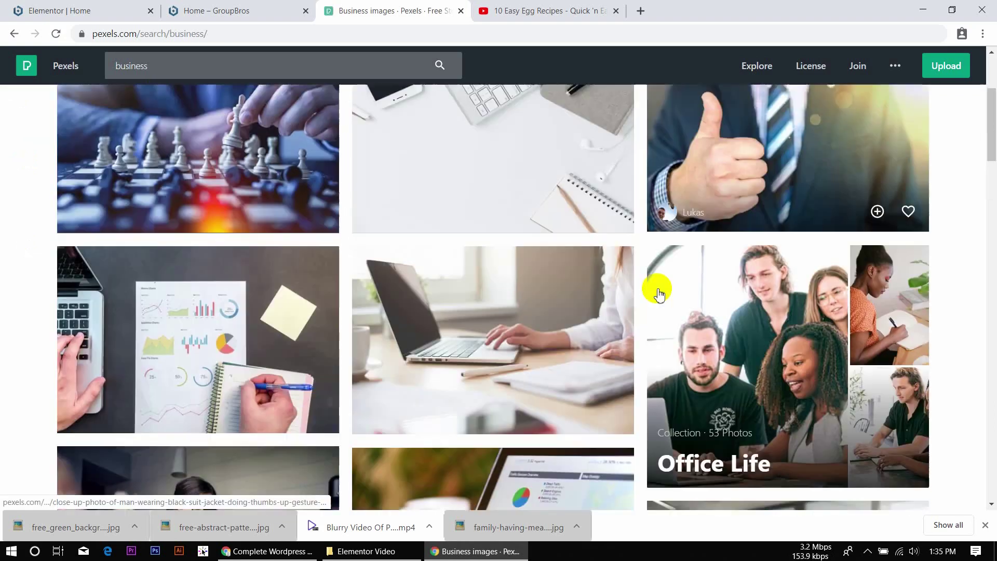
scroll(658, 294, down, 4)
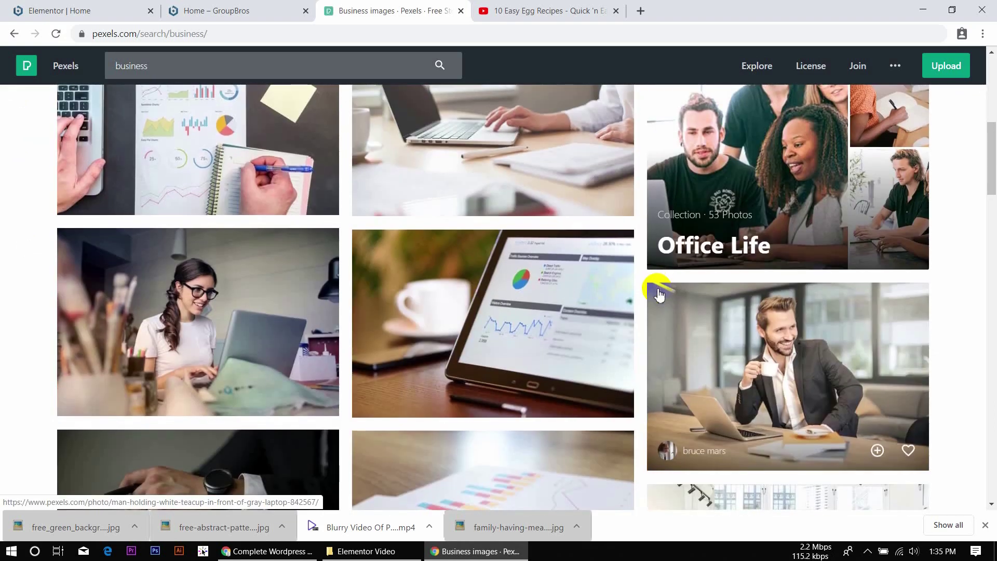
scroll(447, 289, up, 3)
Download the laptop-typing photo at Medium 1280 × 853 size, then return to the GroupBros tab
click(411, 282)
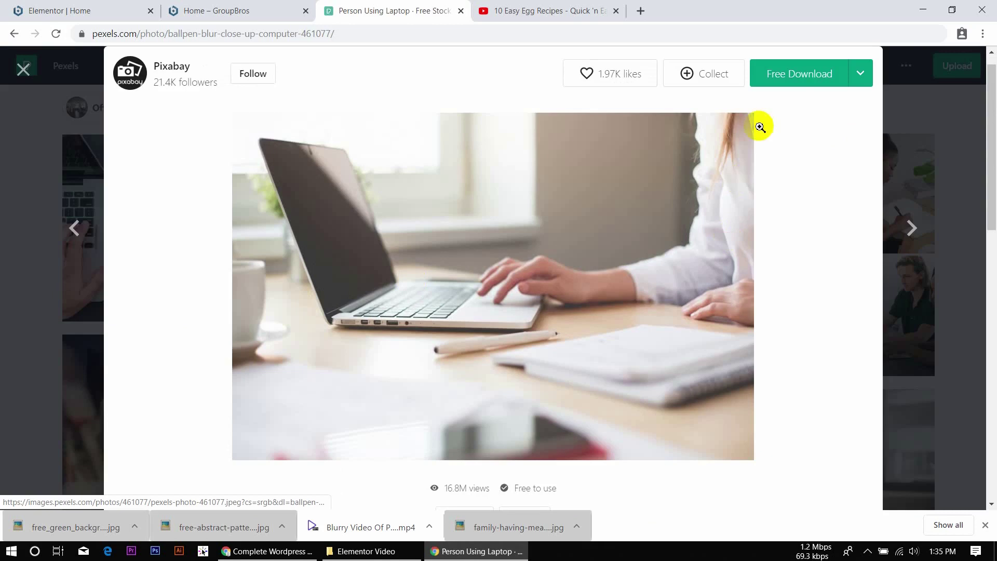
click(860, 73)
click(744, 192)
click(805, 319)
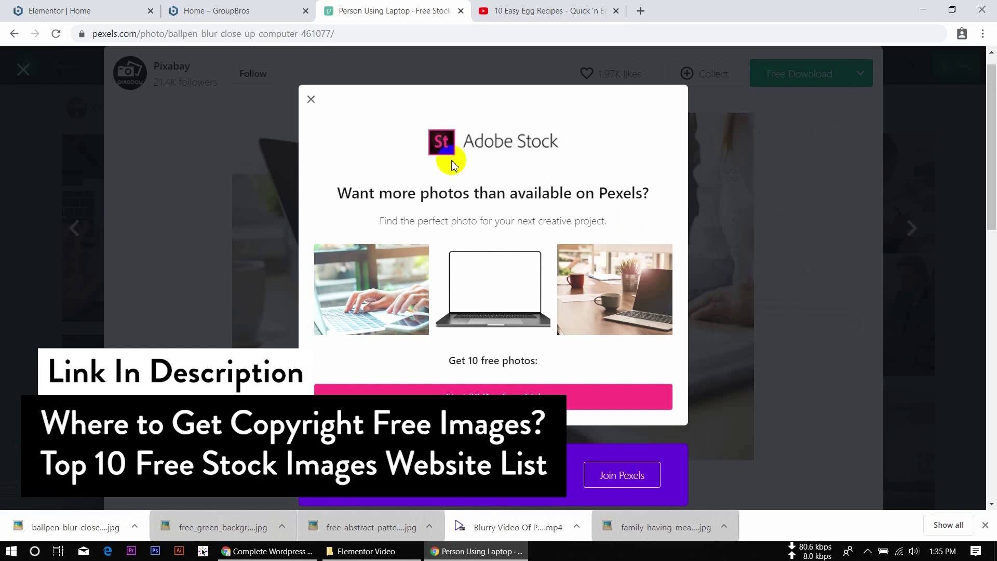
click(222, 10)
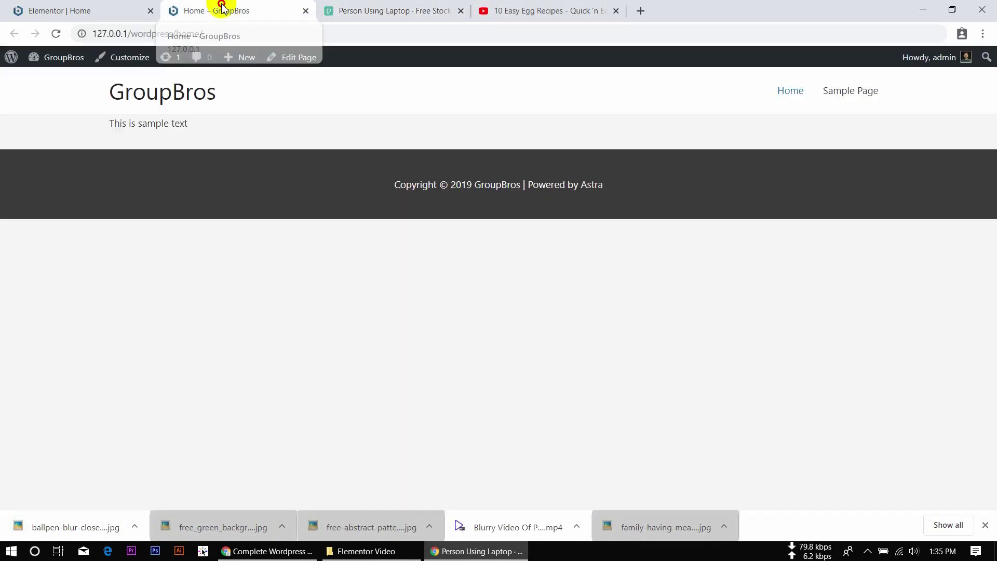
Upload ballpen-blur-close-up-computer-461077.jpg into the Elementor Media Library and select its Alt Text field
click(81, 7)
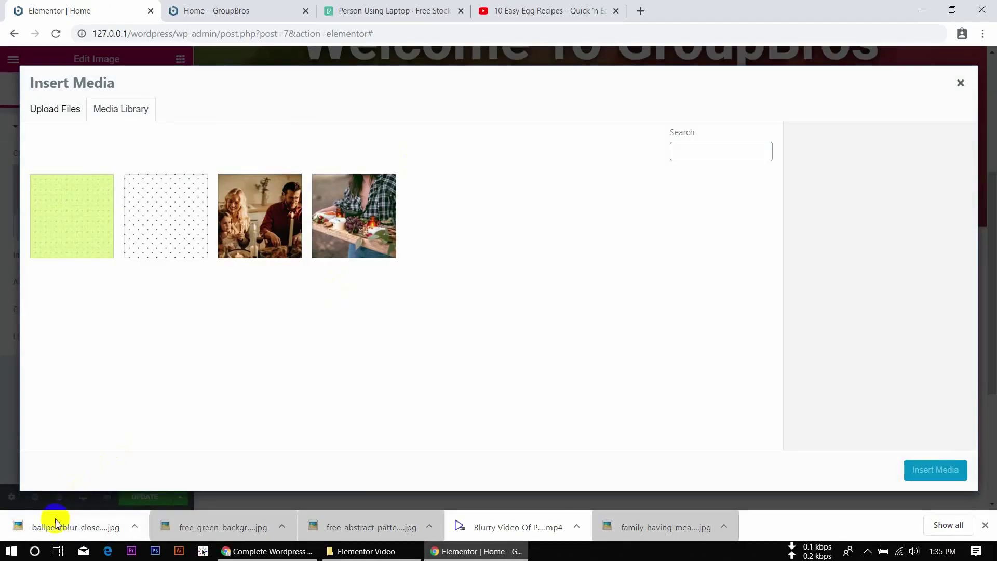
drag(55, 518, 345, 313)
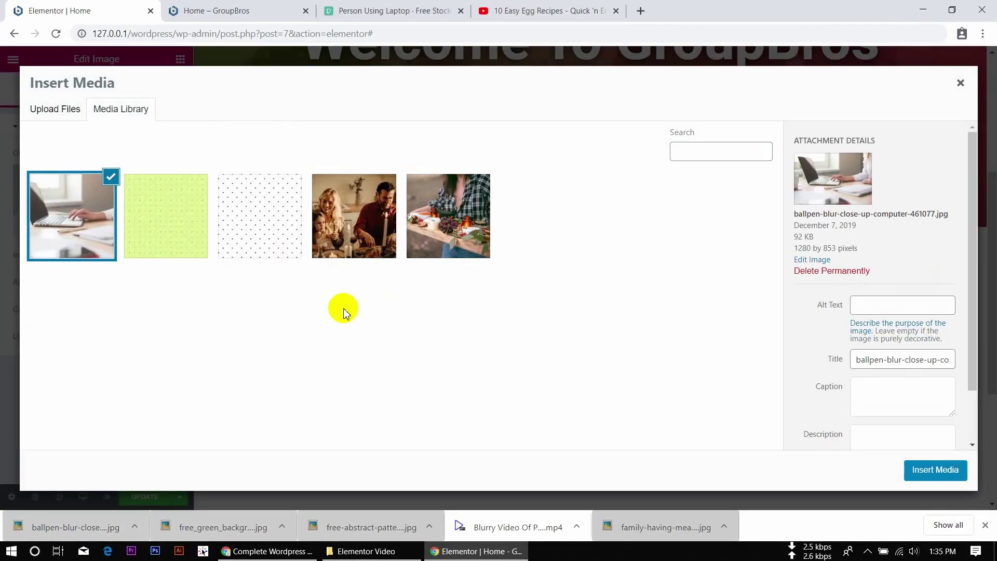
click(900, 309)
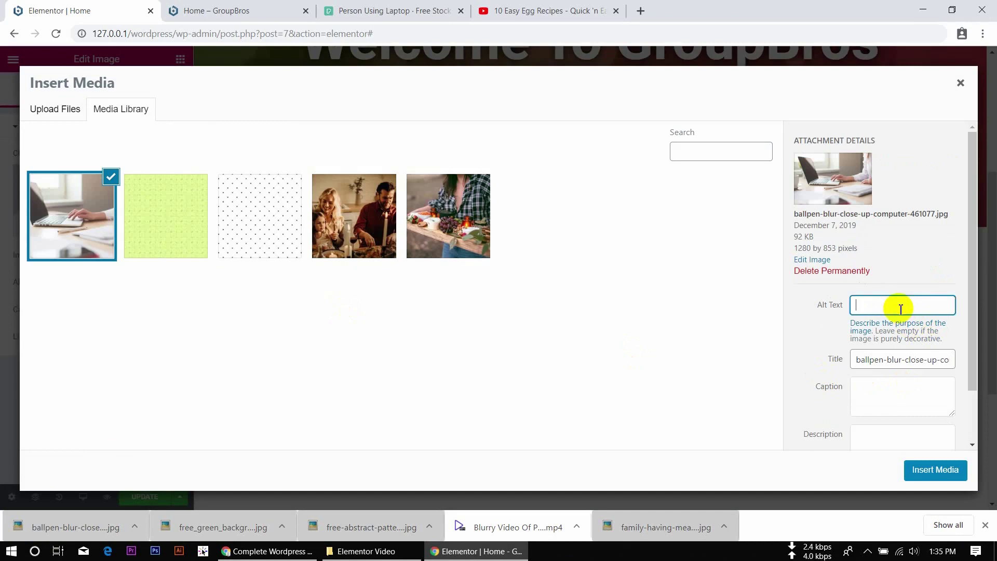
scroll(893, 311, down, 3)
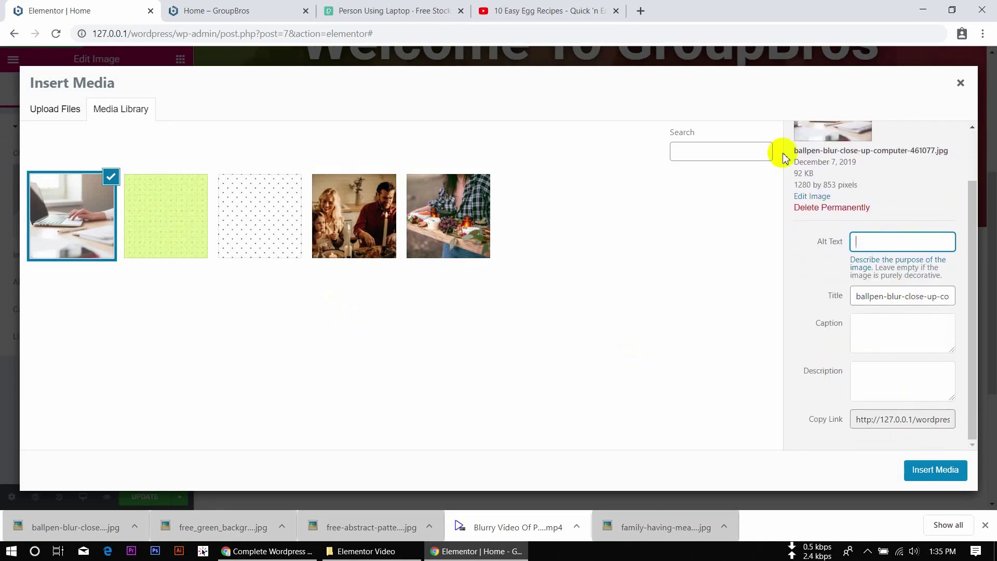
click(640, 10)
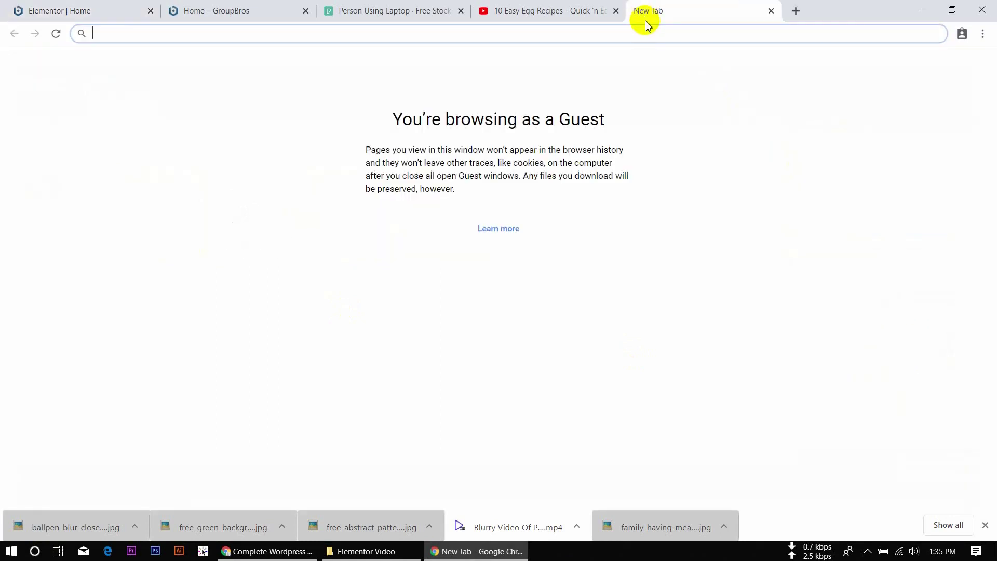
text(riad)
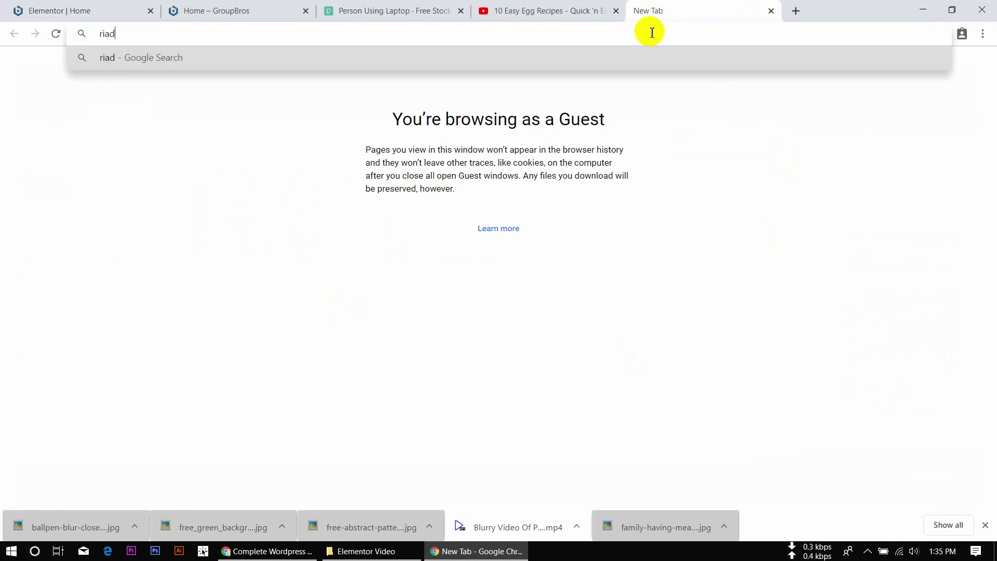
text( mahmud)
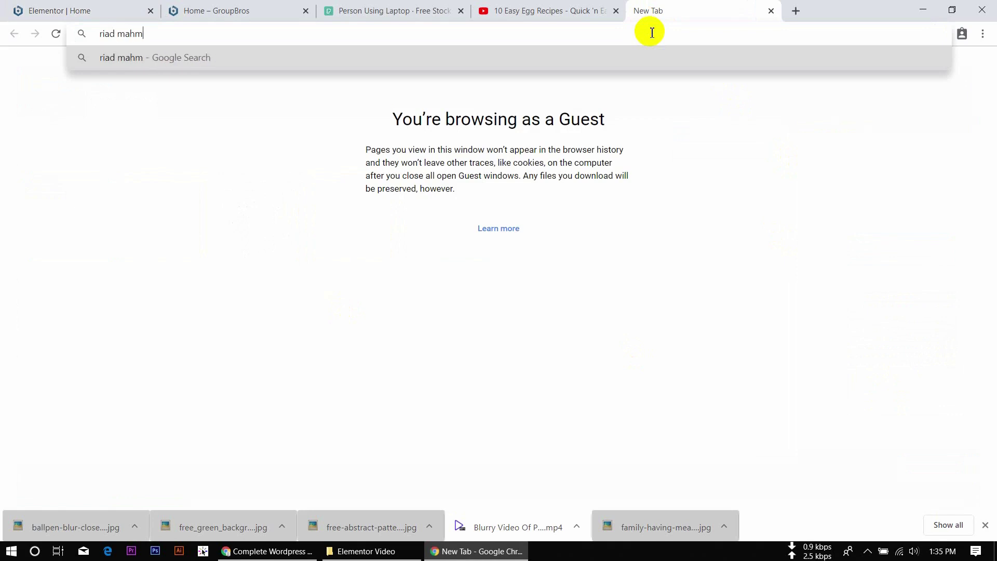
key(Return)
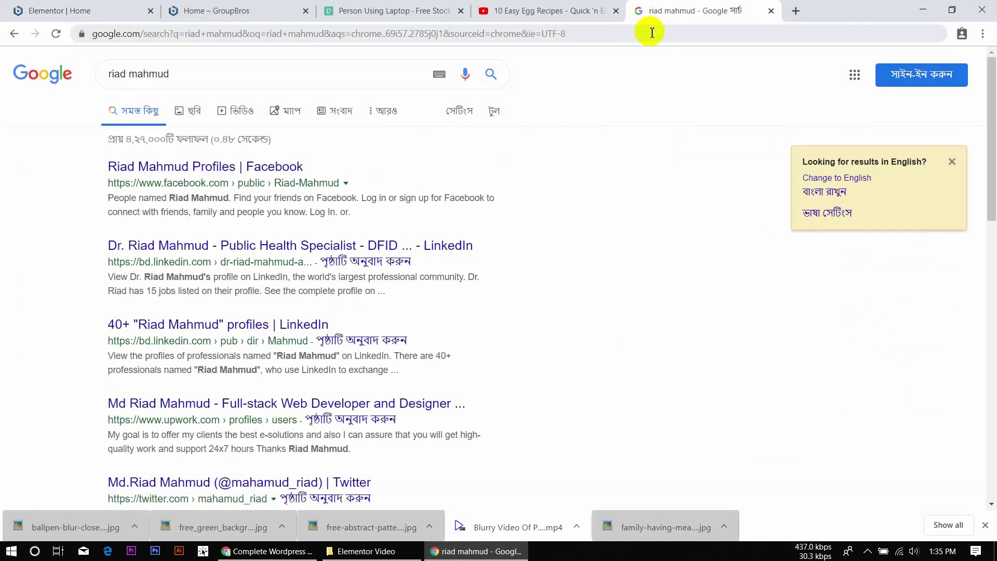
click(192, 115)
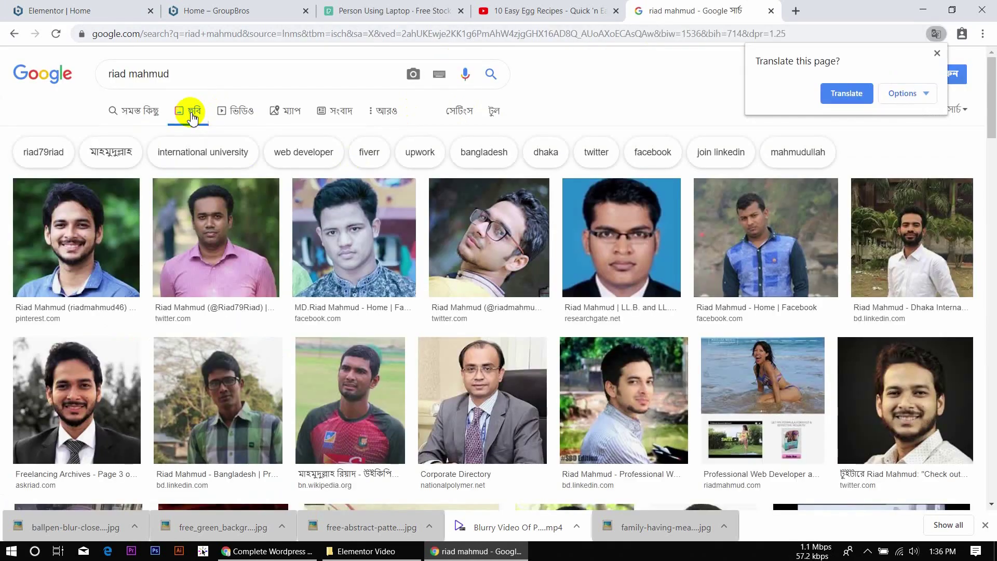
click(101, 252)
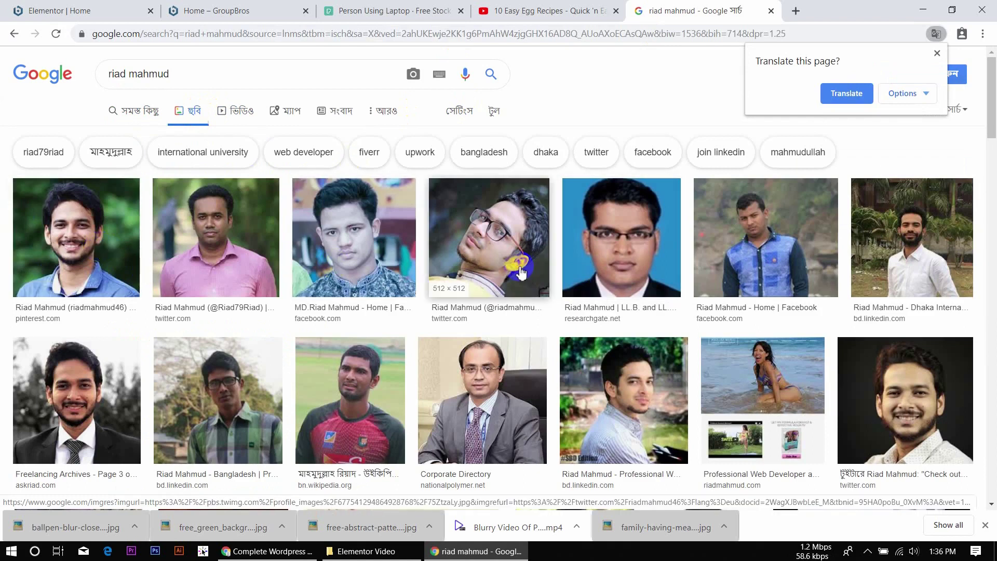
scroll(623, 407, down, 2)
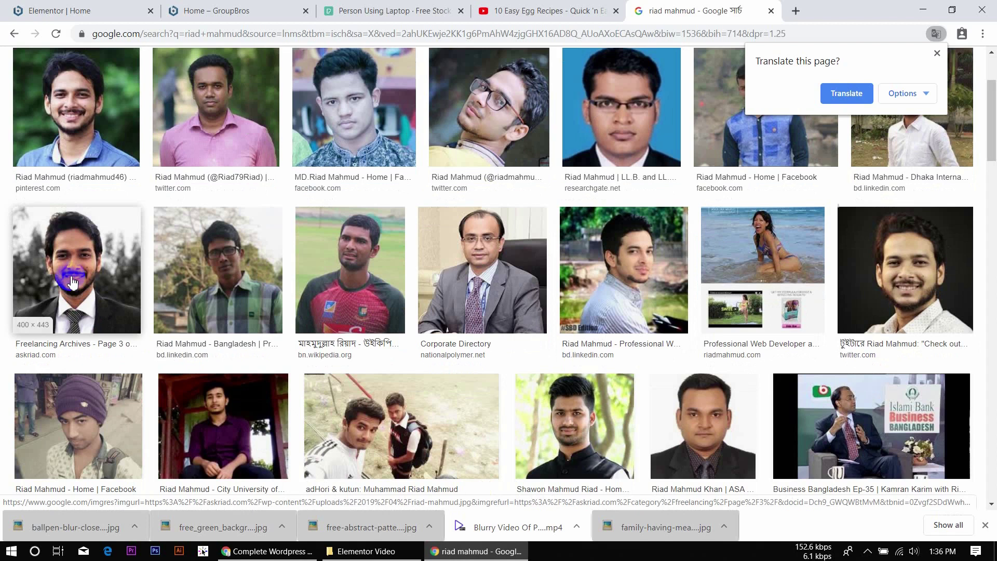
scroll(72, 282, up, 3)
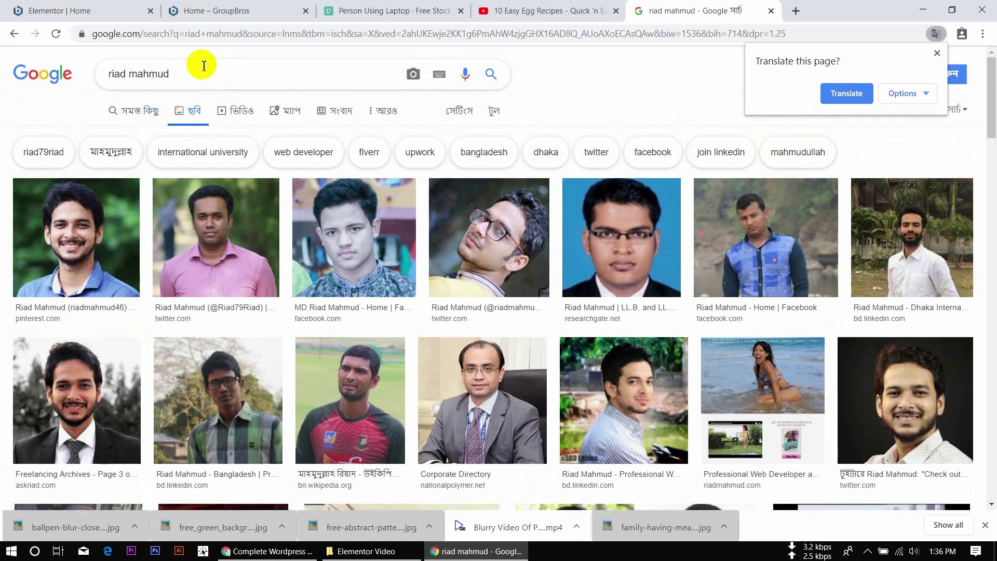
click(772, 11)
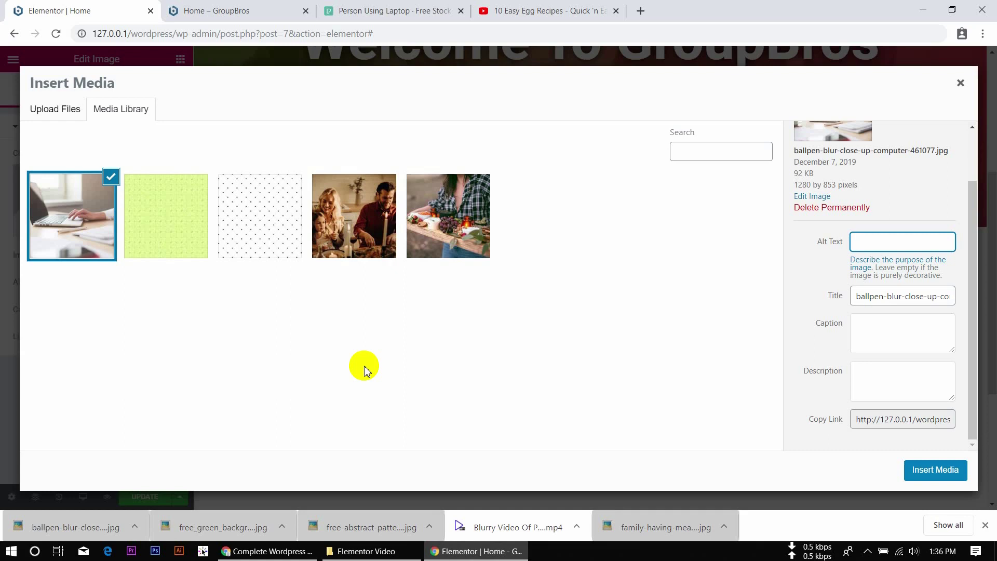
Enter alt text 'image' and insert the laptop photo into the Image widget
text(image)
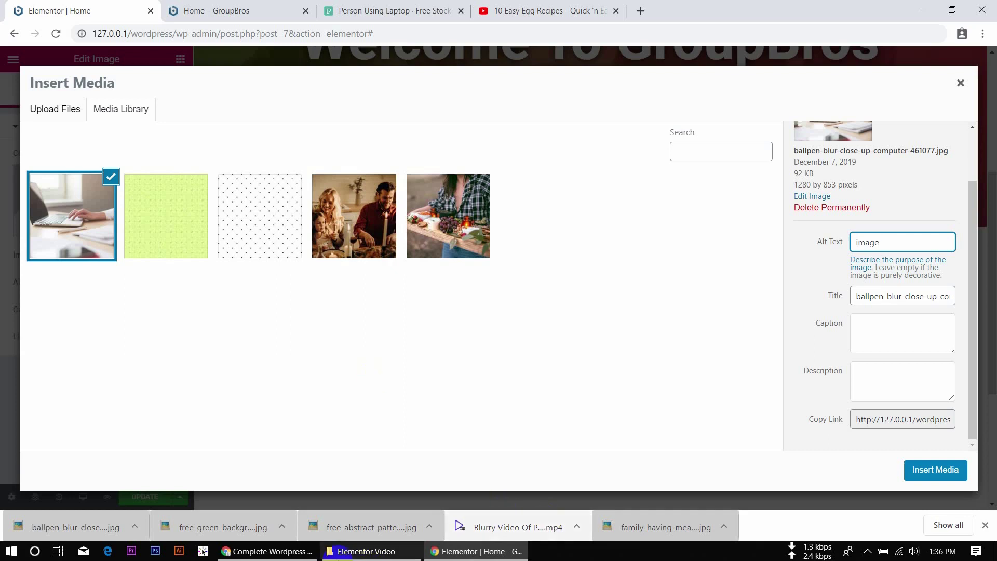
click(925, 477)
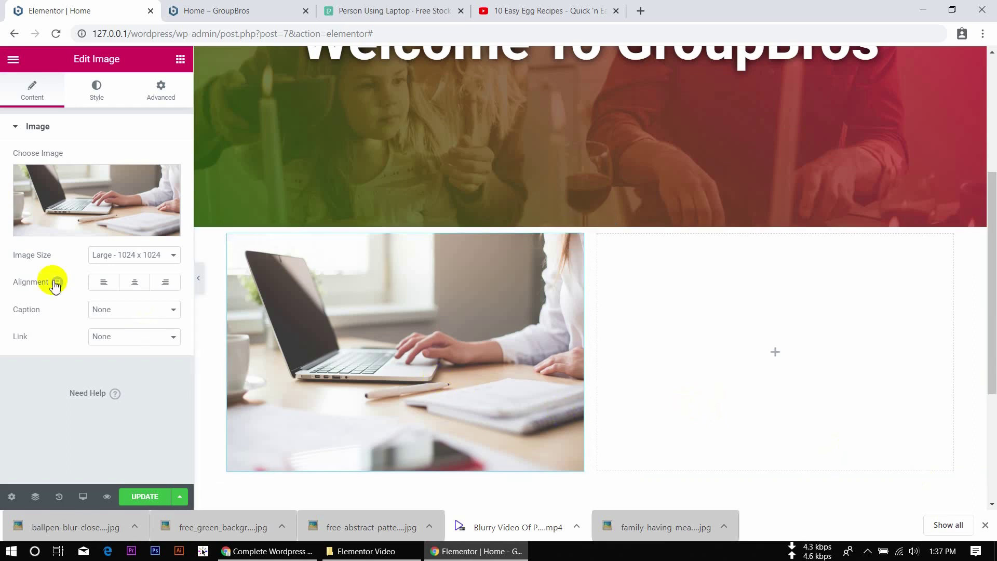
Try Medium - 300 x 300, then set the photo's Image Size to Full
click(48, 88)
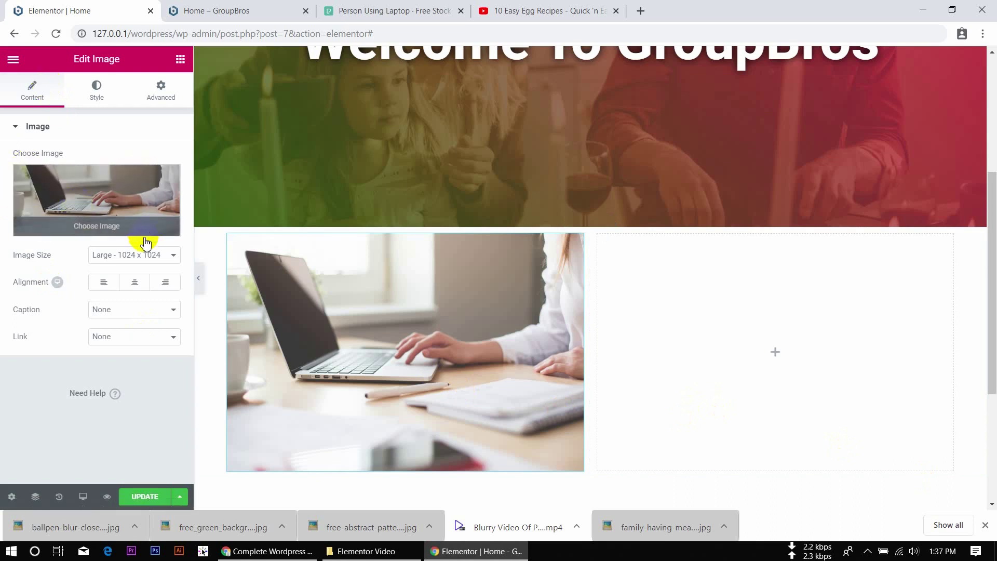
click(115, 264)
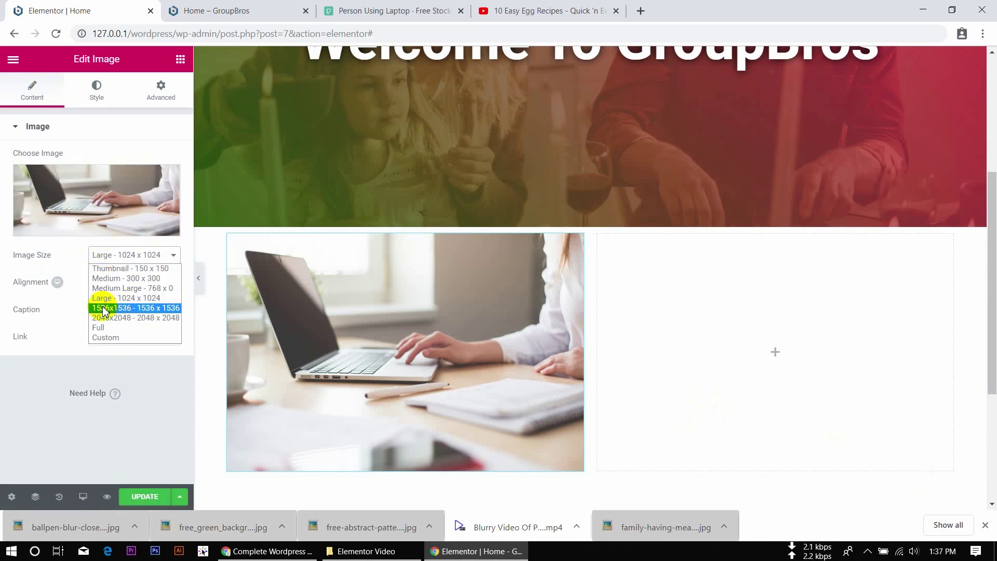
click(138, 280)
click(130, 258)
click(115, 329)
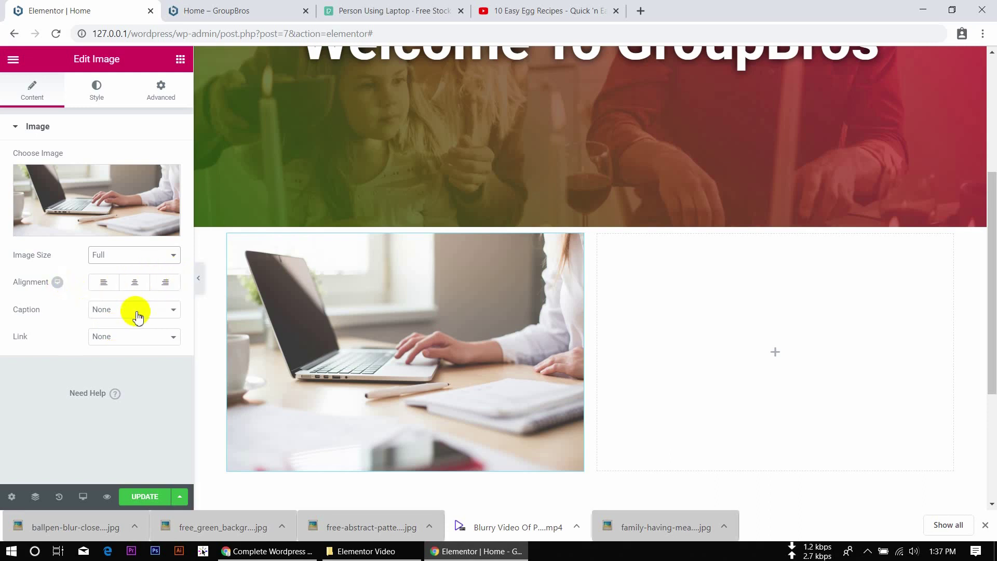
Leave the caption empty, link the photo to Media File with Default lightbox, and test it
click(138, 316)
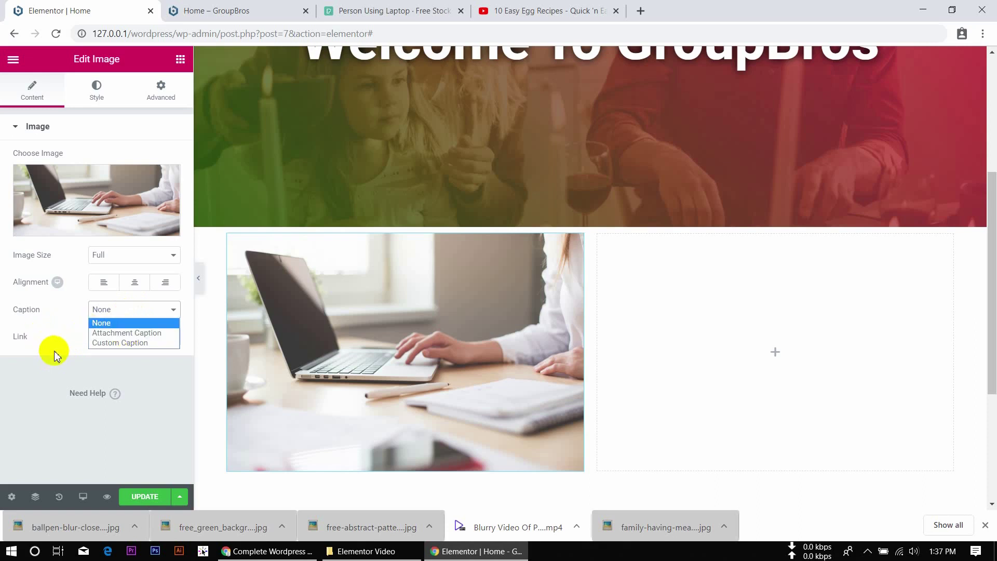
click(54, 350)
click(130, 337)
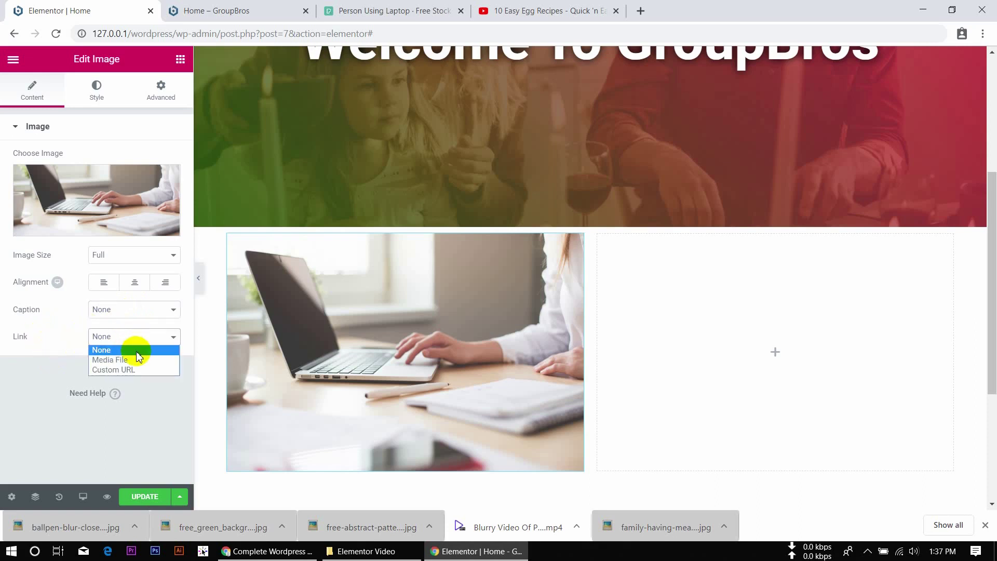
click(134, 358)
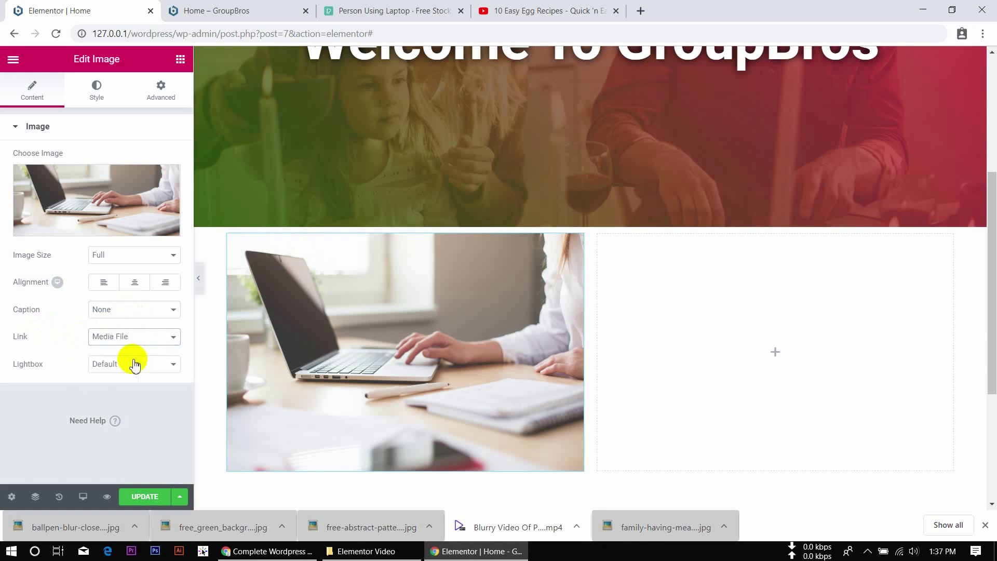
click(134, 363)
click(123, 364)
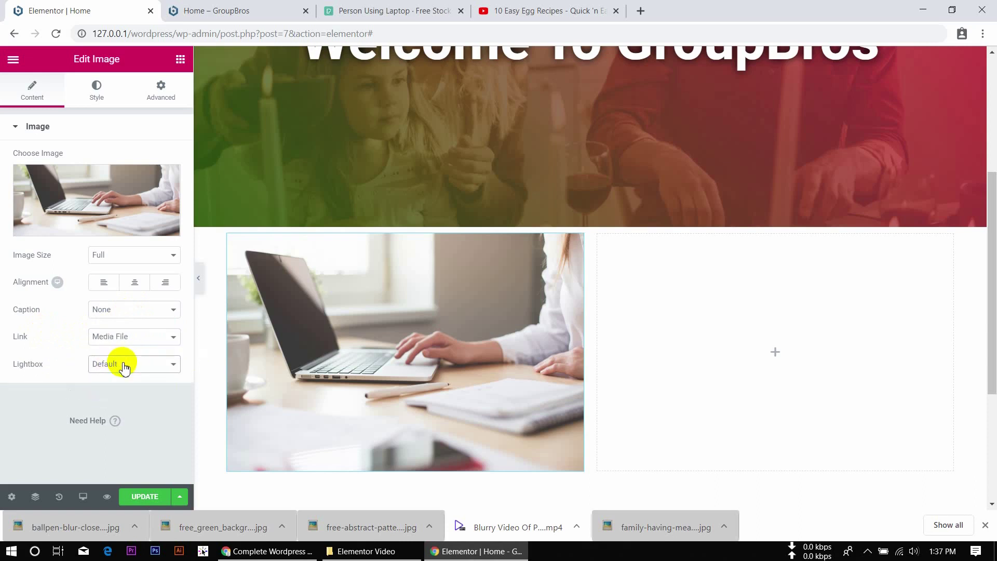
click(395, 365)
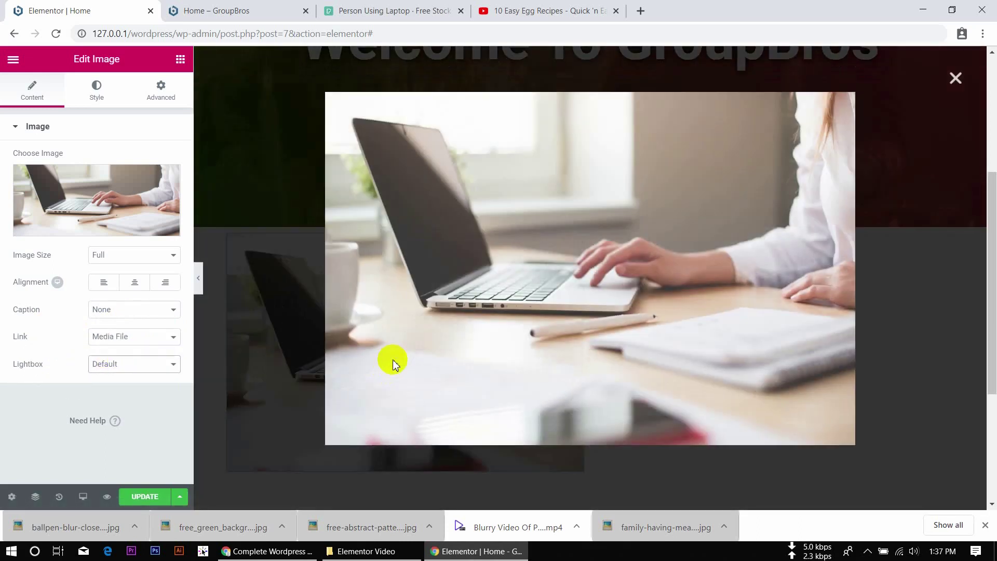
click(956, 77)
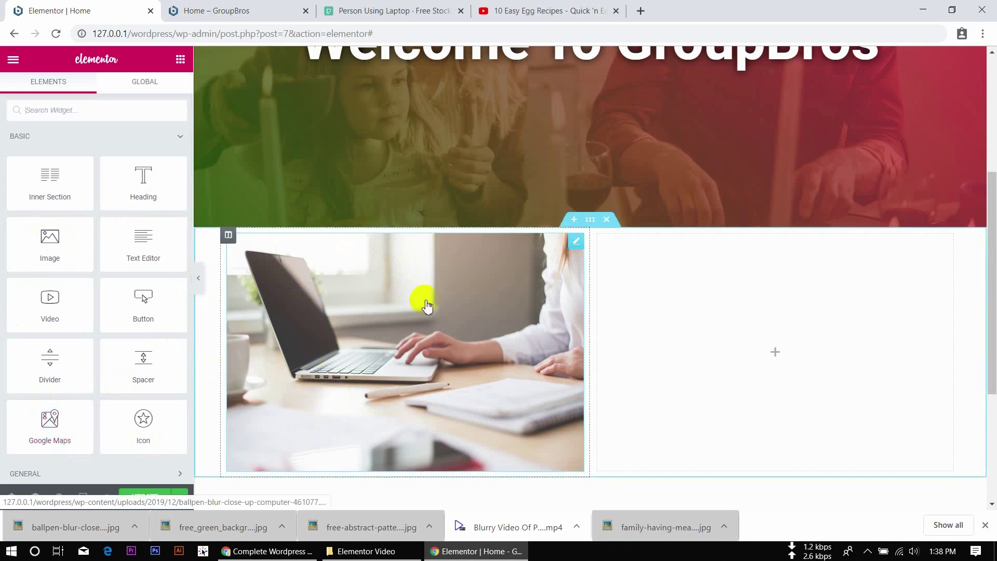
After trying Custom URL and Media File, set the photo's Link to None
click(575, 242)
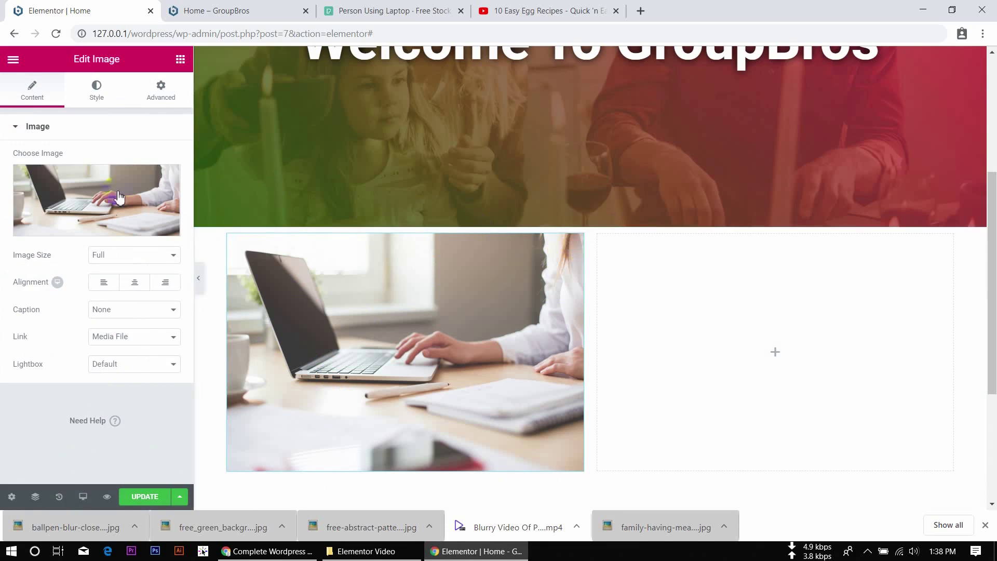
click(124, 338)
click(135, 369)
click(137, 368)
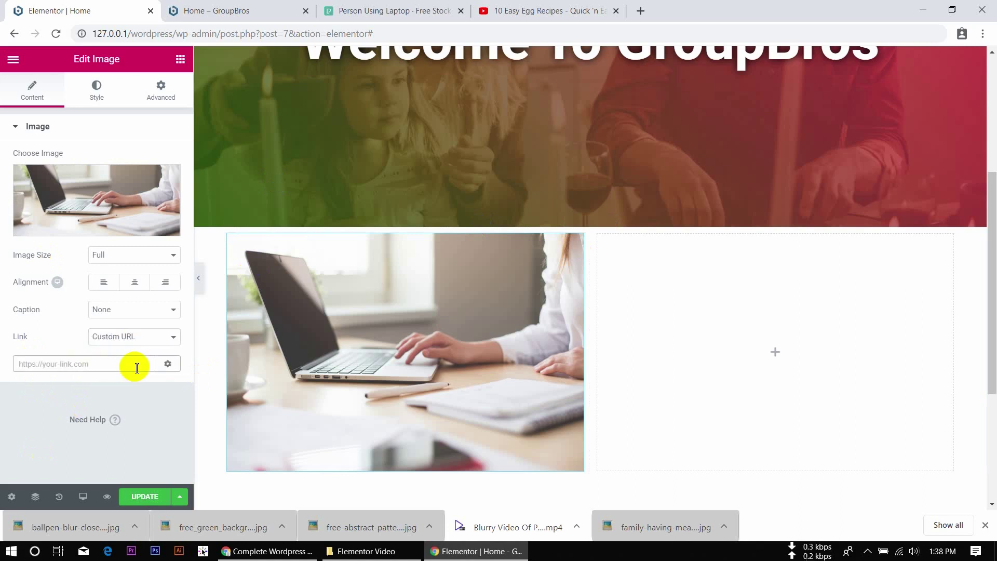
click(137, 337)
click(130, 359)
click(119, 366)
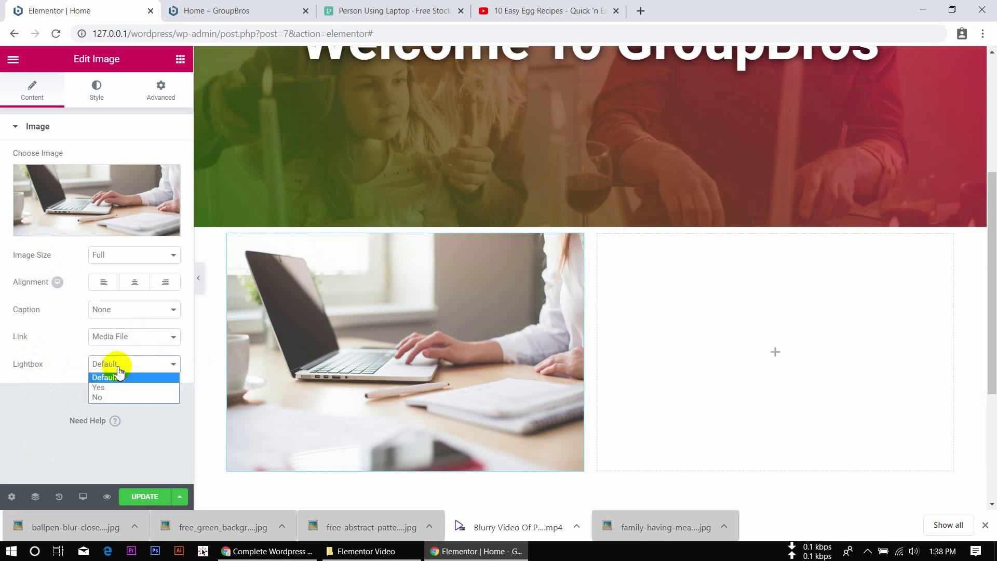
click(138, 342)
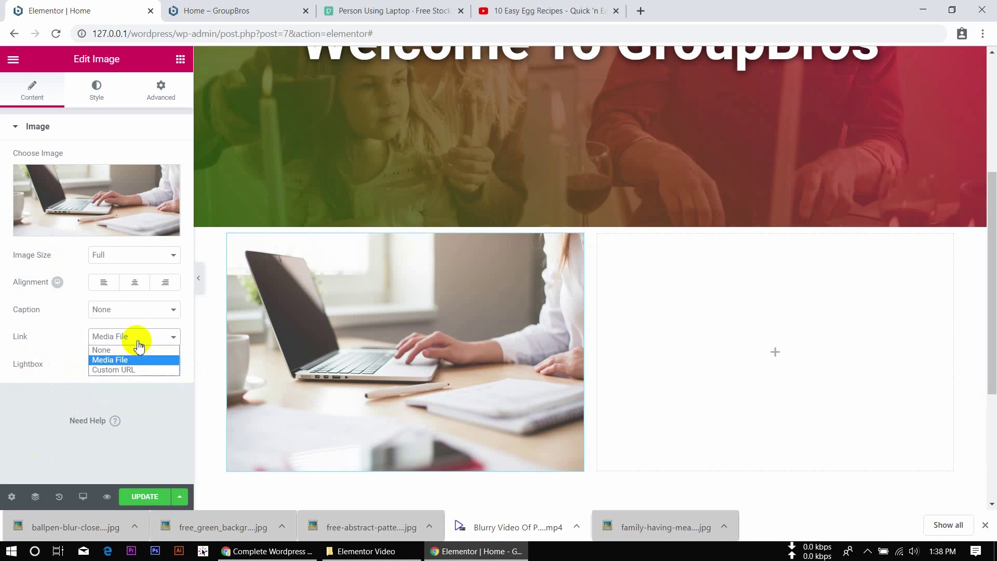
click(136, 348)
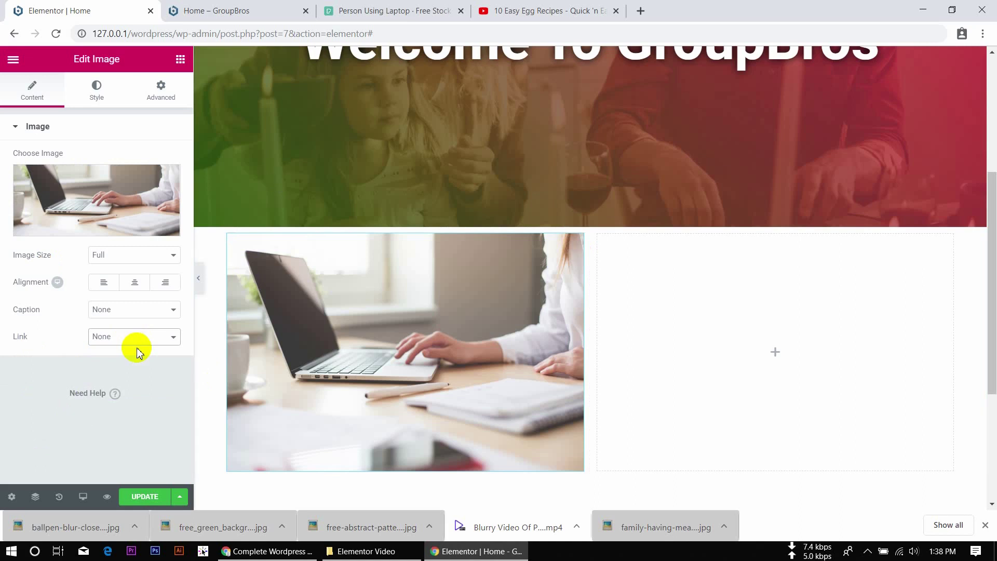
click(100, 86)
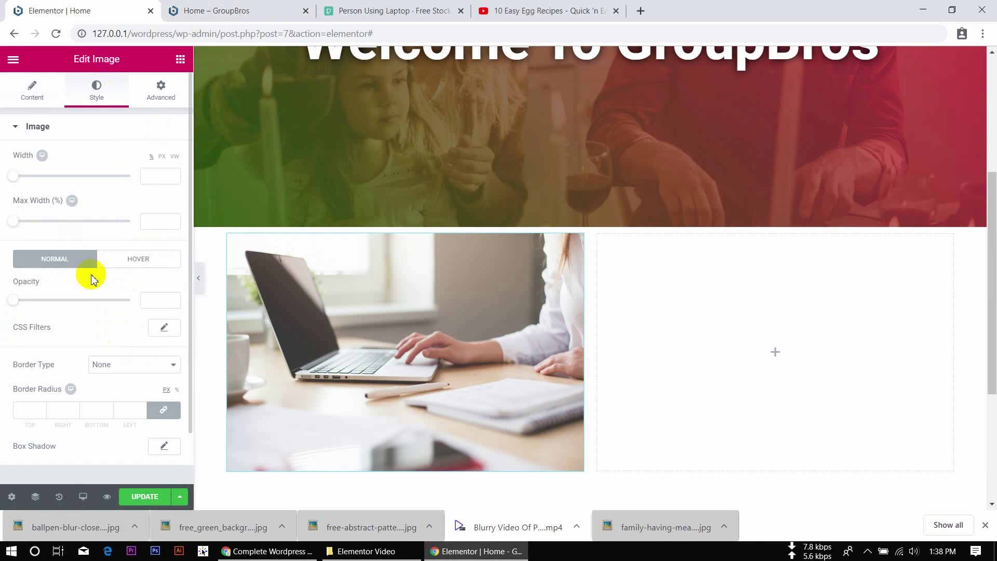
Trial width, max width 1 and 0.43 opacity on the photo, then clear them to defaults
scroll(32, 403, down, 1)
scroll(29, 406, up, 1)
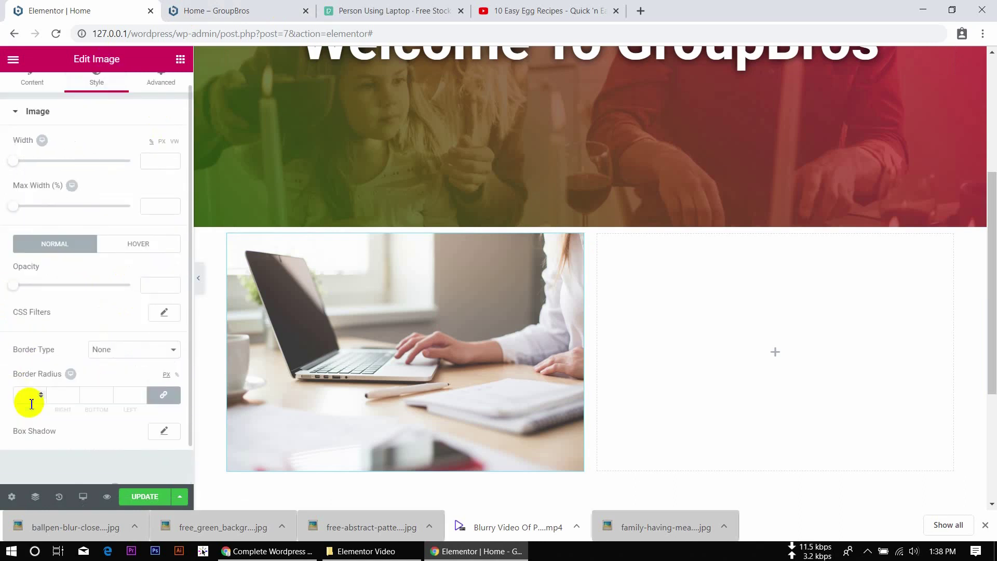
mouse_move(11, 182)
mouse_down()
mouse_move(131, 156)
mouse_move(71, 172)
mouse_move(100, 178)
mouse_move(3, 184)
mouse_up()
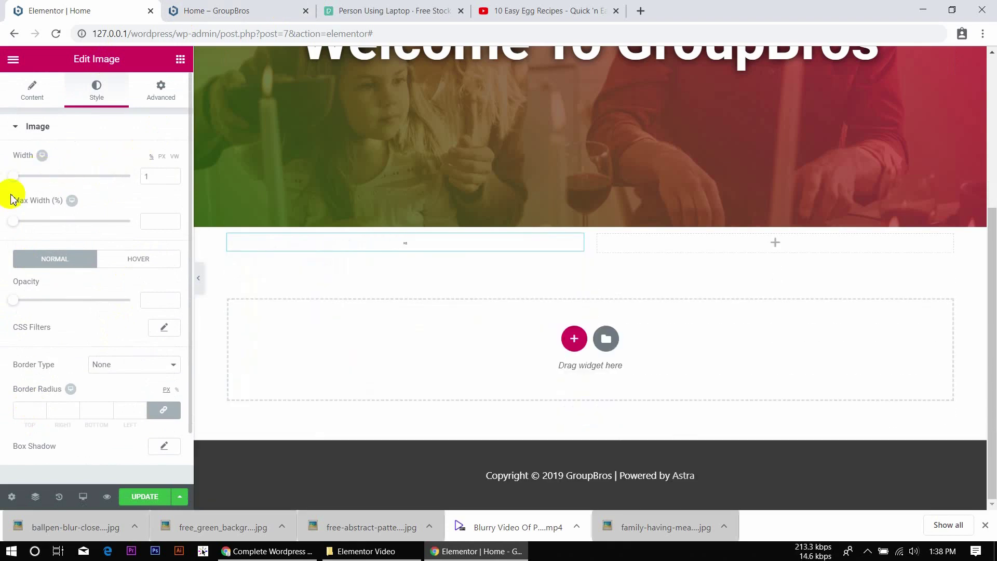
click(13, 222)
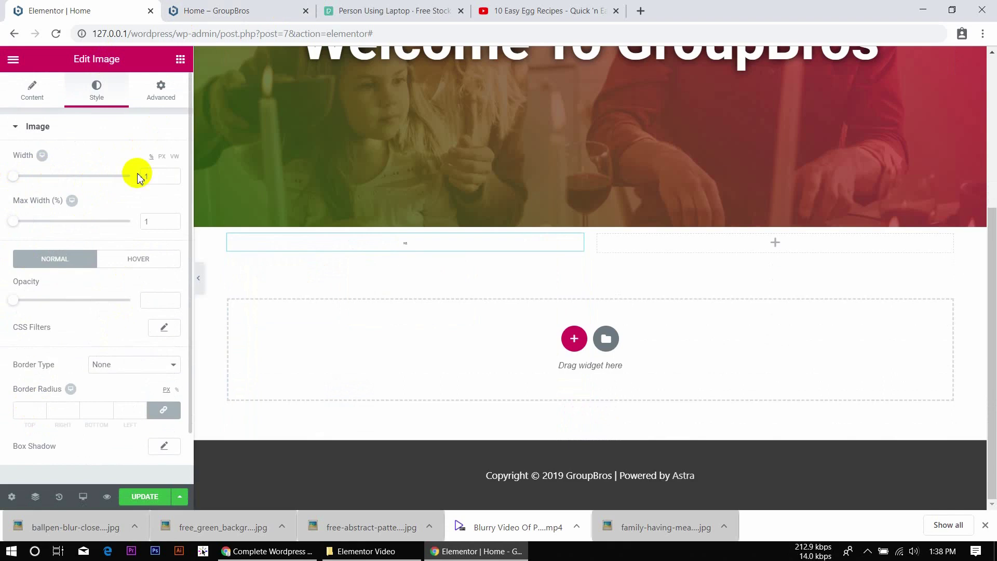
click(157, 176)
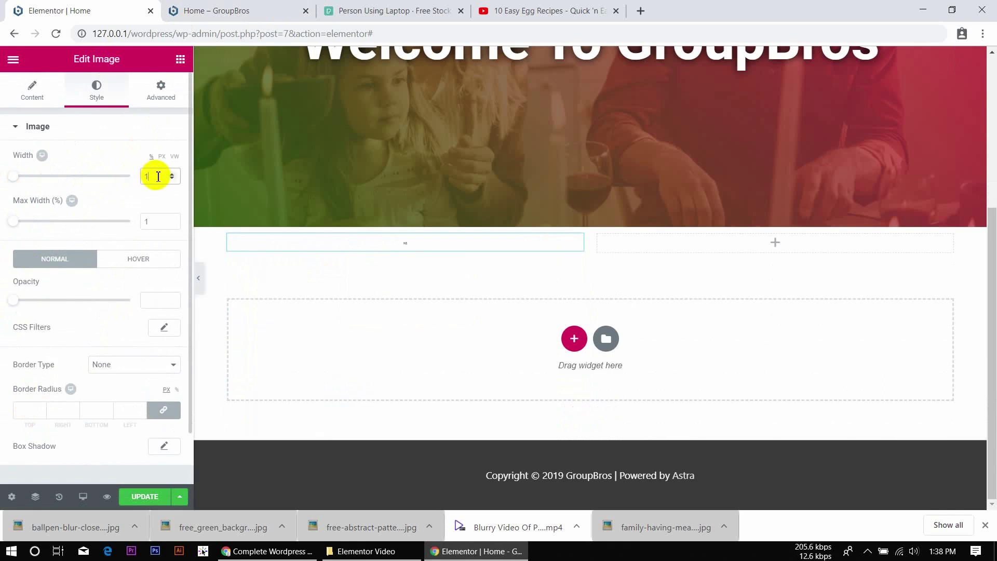
click(150, 218)
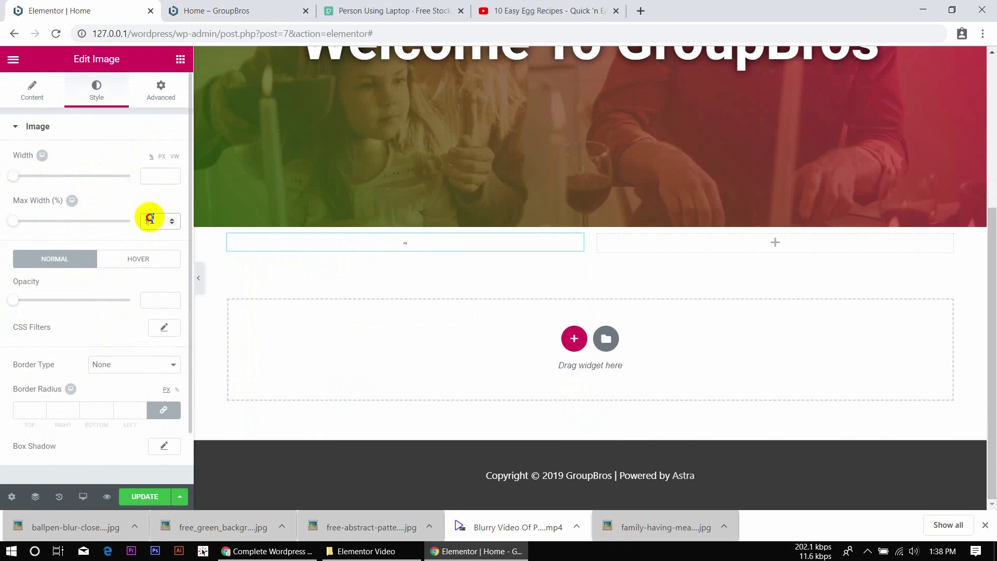
key(BackSpace)
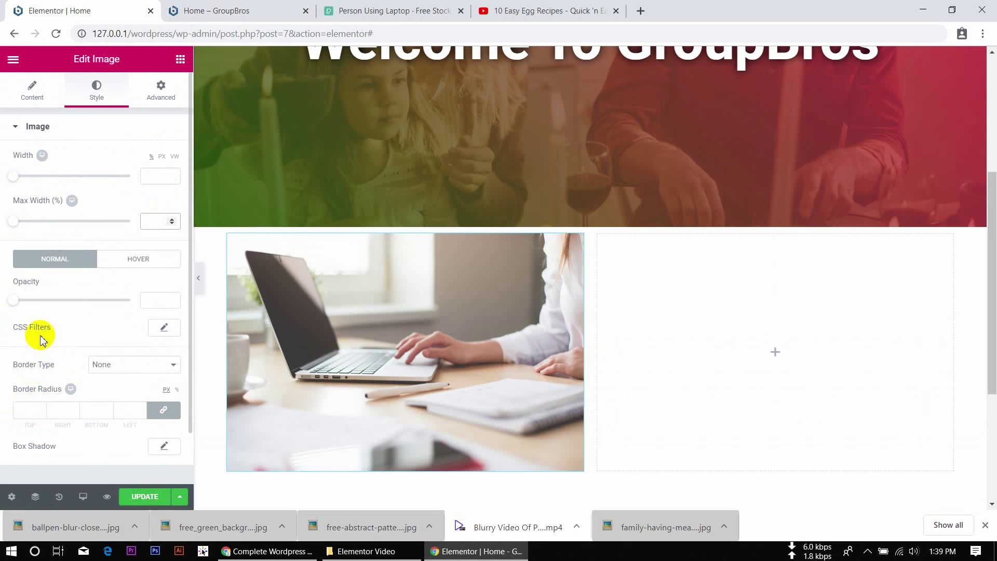
drag(13, 300, 165, 296)
double_click(159, 300)
key(BackSpace)
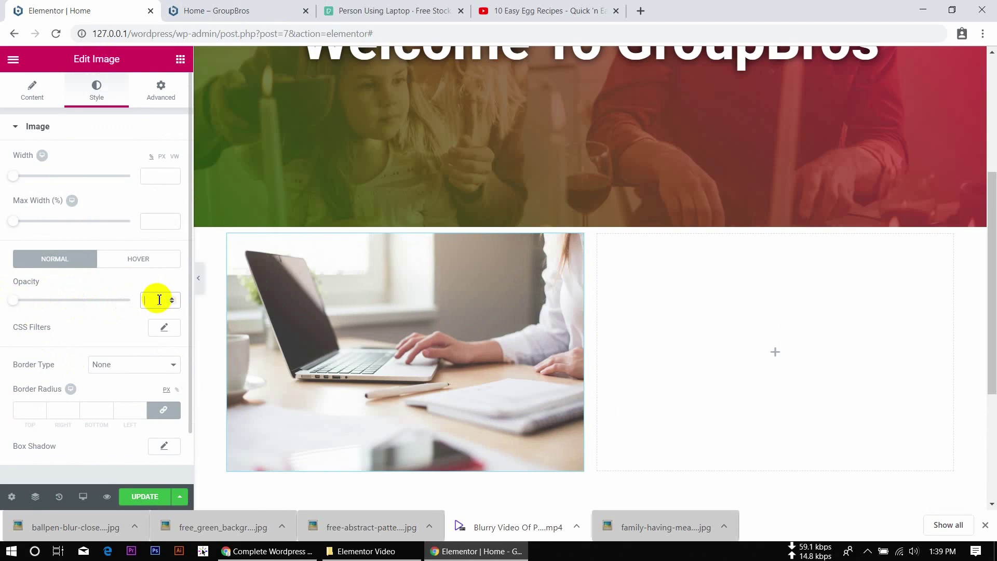
click(175, 334)
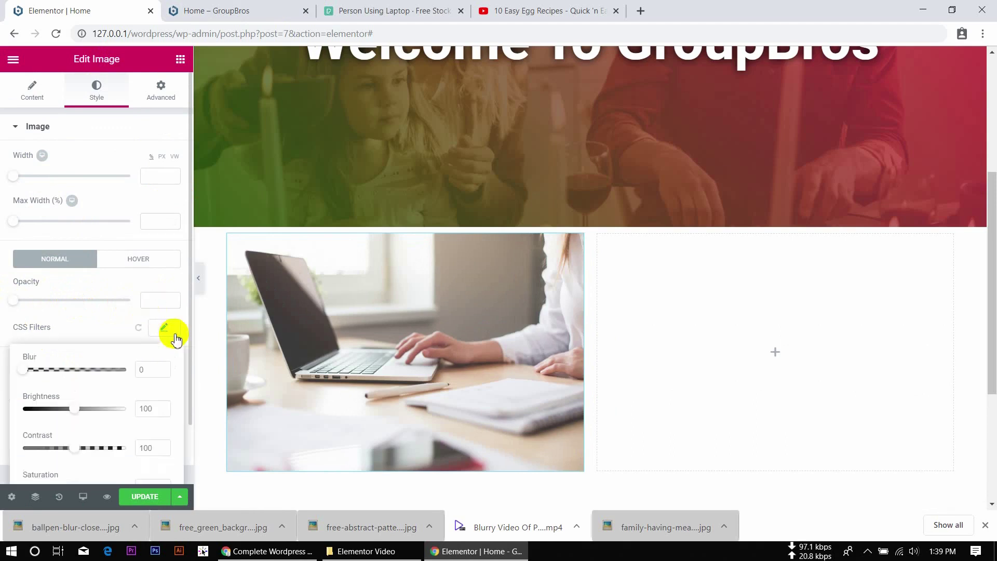
scroll(80, 397, down, 1)
scroll(79, 397, down, 1)
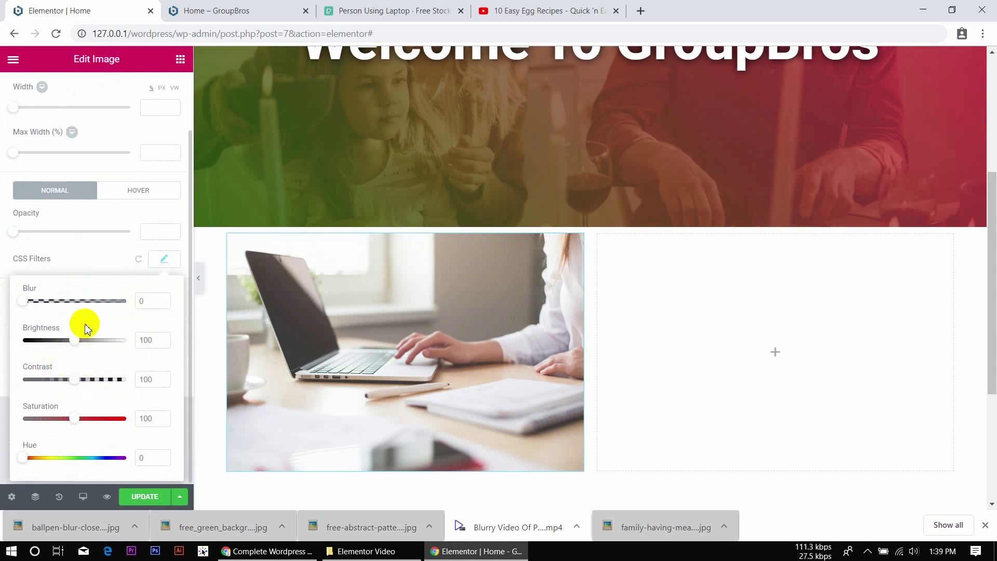
click(166, 262)
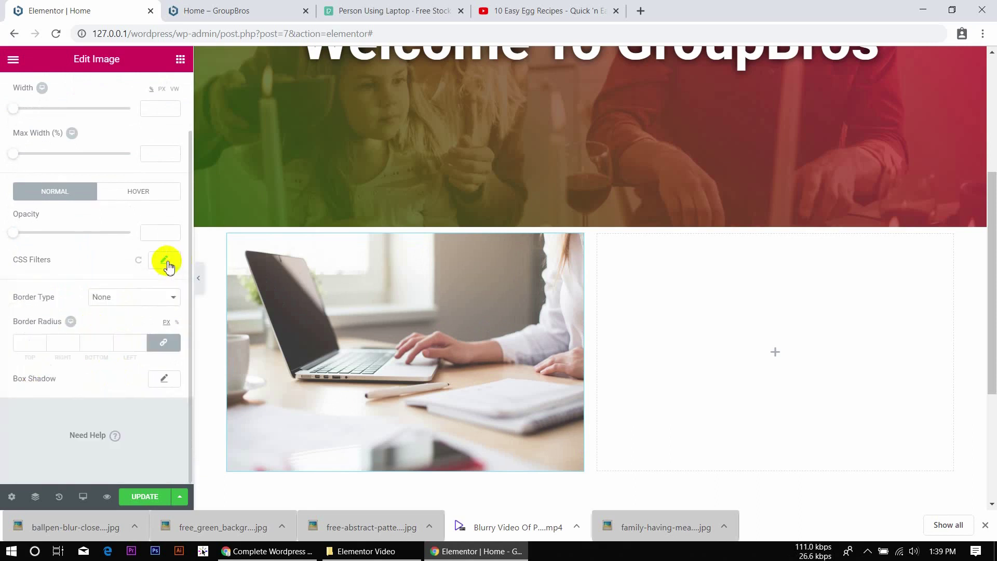
scroll(137, 263, up, 1)
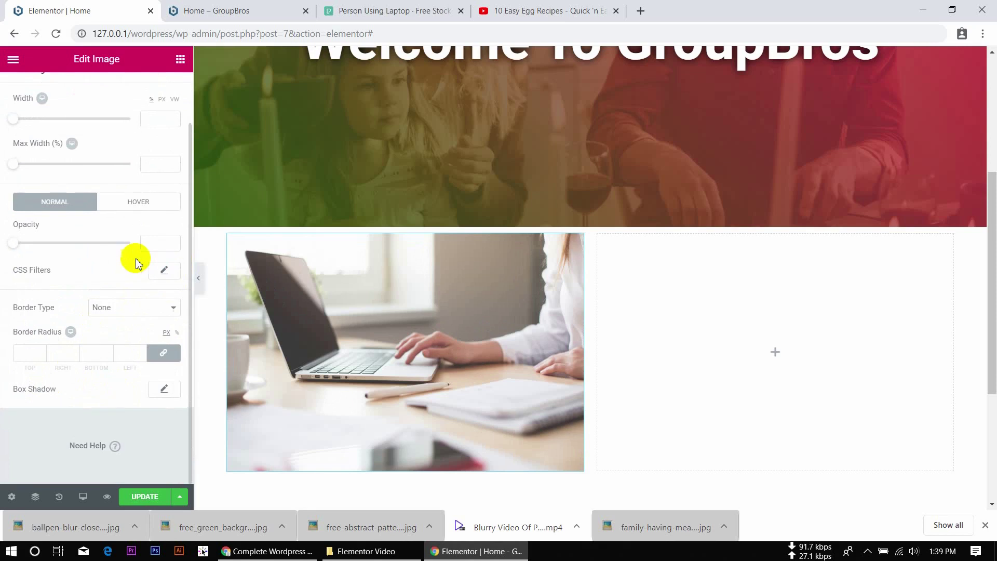
click(129, 317)
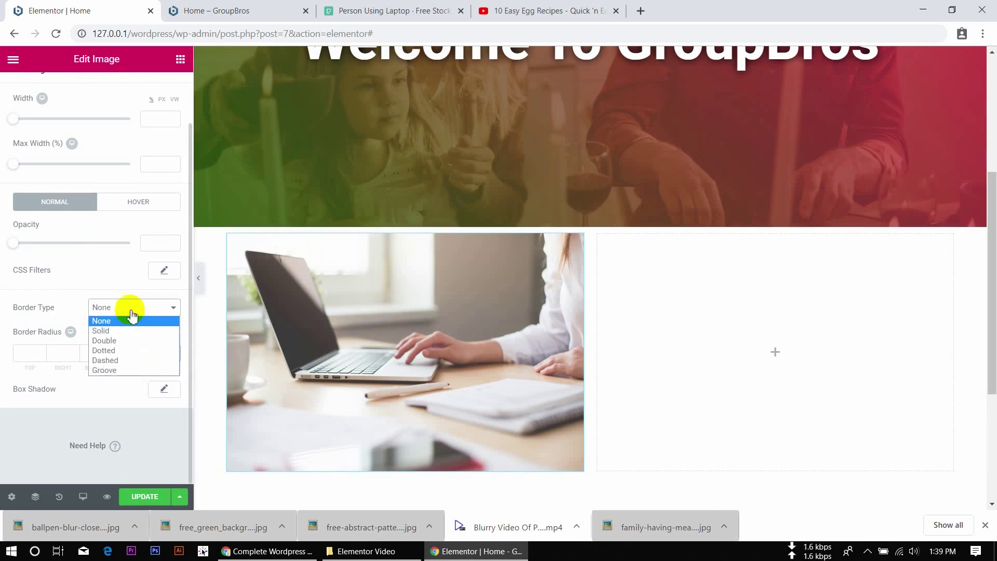
click(130, 311)
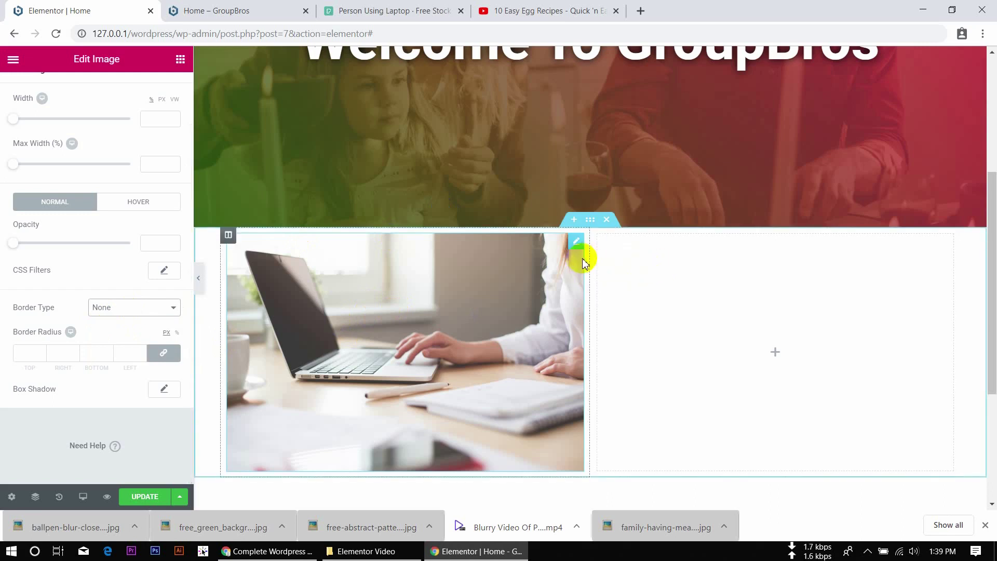
click(590, 220)
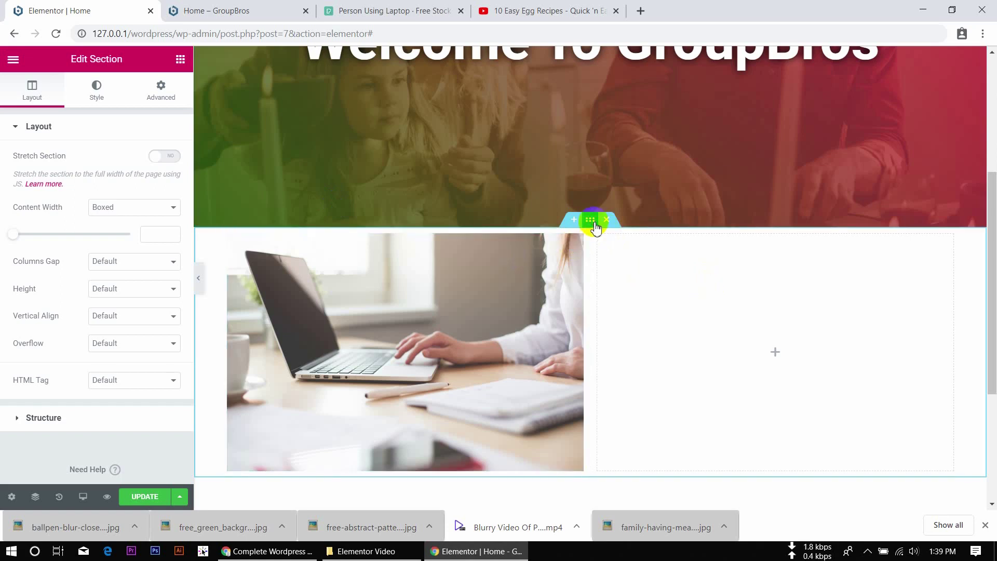
Give the section a Classic #ededed background colour and preview with the panel hidden
click(95, 100)
click(98, 188)
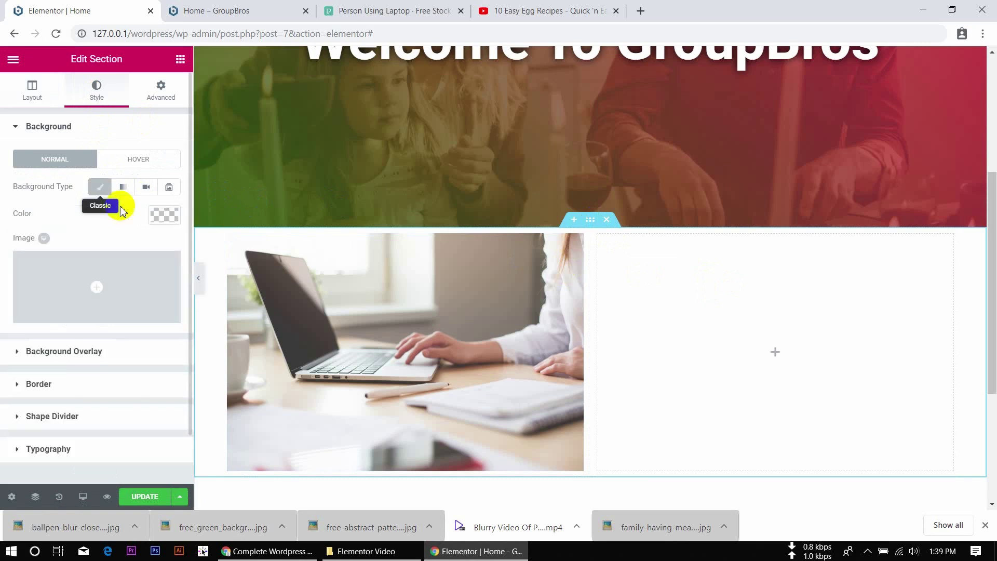
click(162, 225)
click(30, 226)
text(ededed)
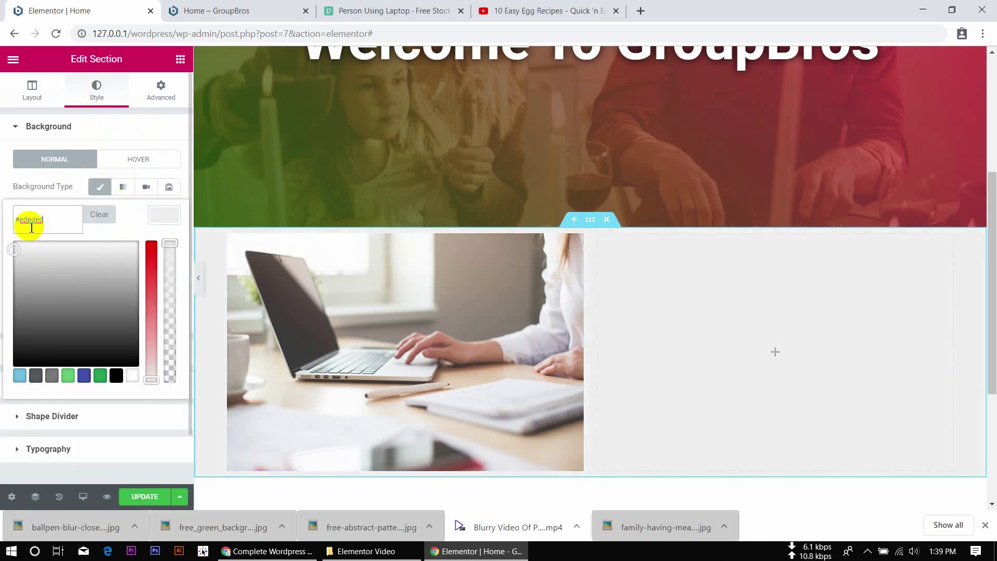
click(203, 281)
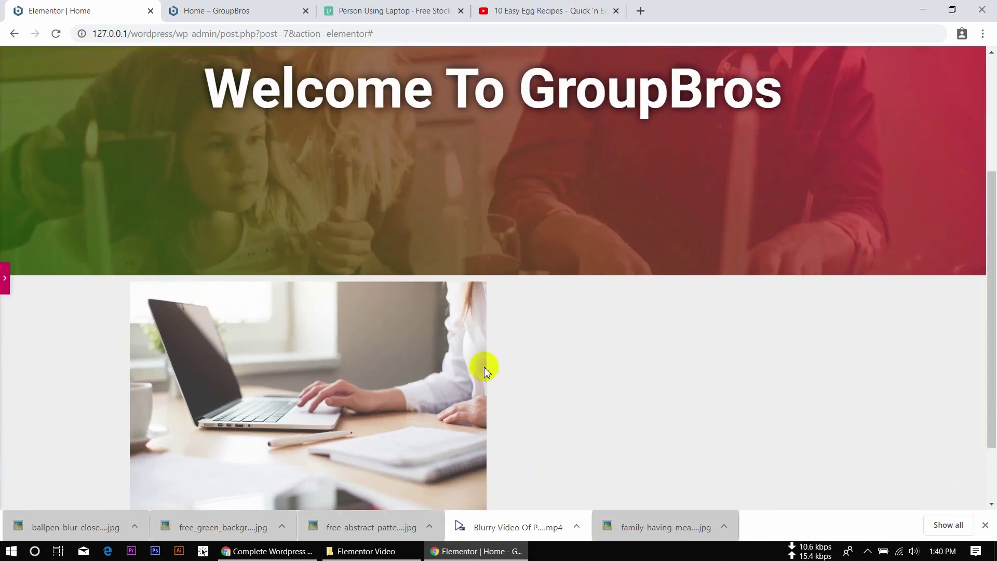
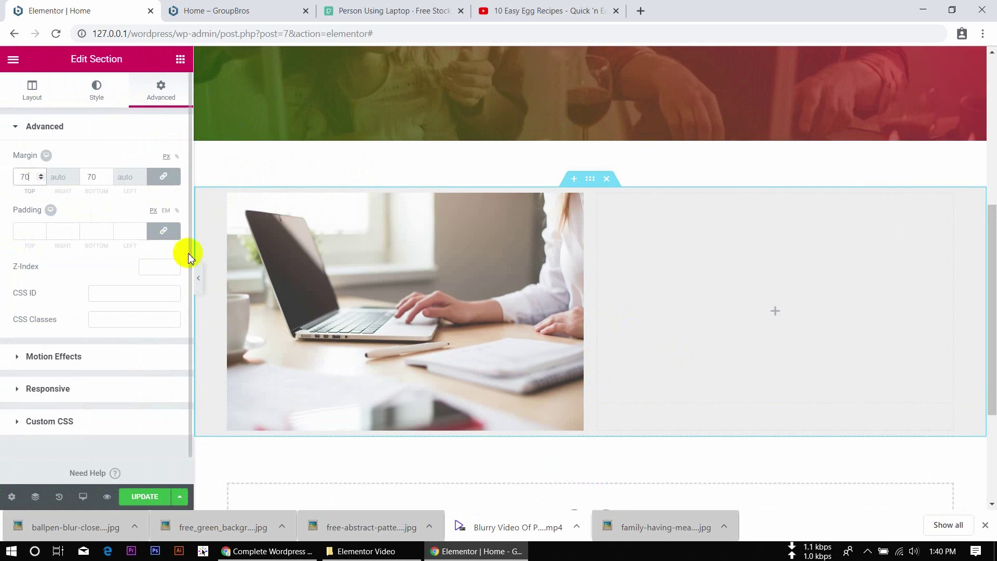
Preview the page, then delete the section's 70 px top and bottom margin
click(201, 281)
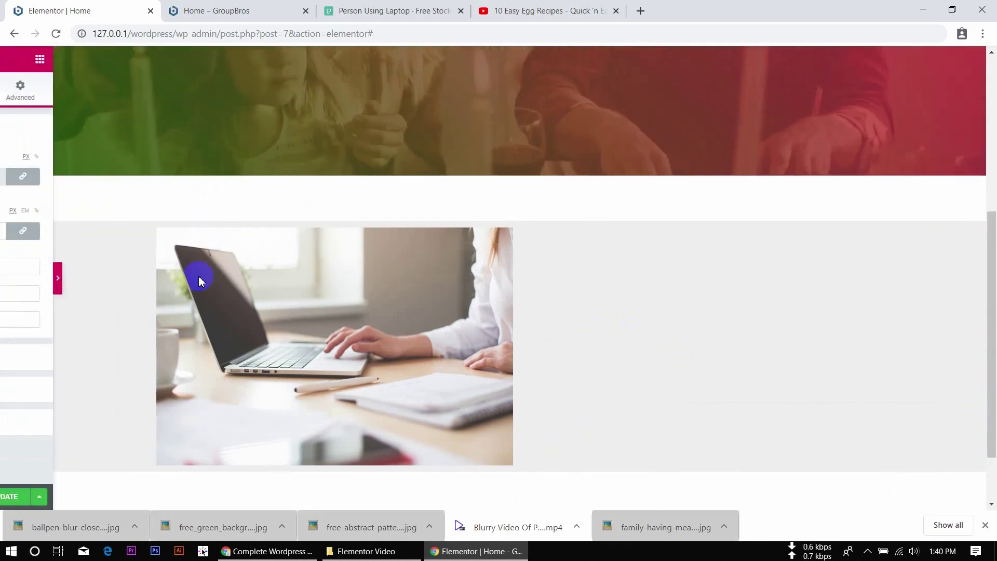
scroll(575, 272, down, 2)
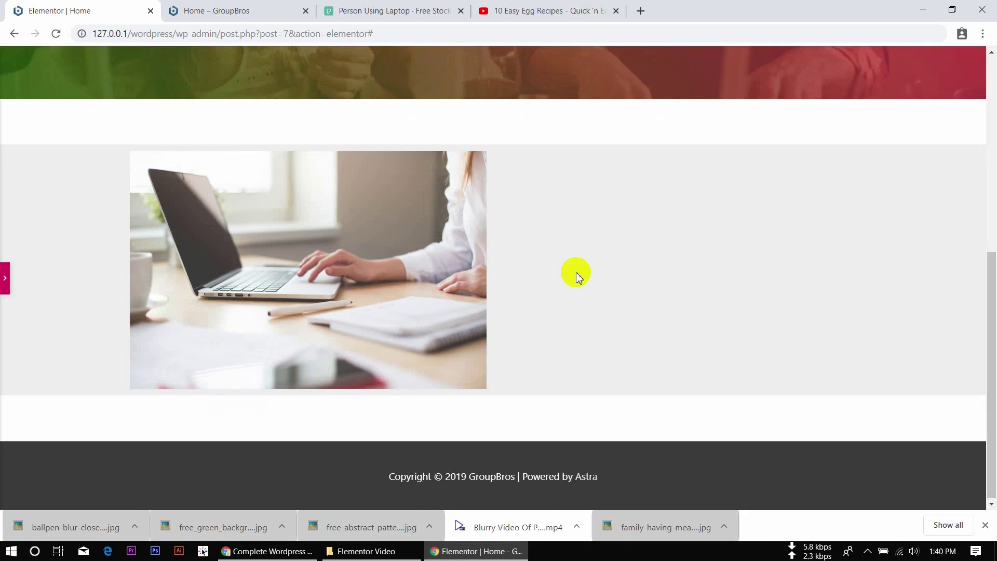
click(5, 278)
double_click(25, 177)
key(BackSpace)
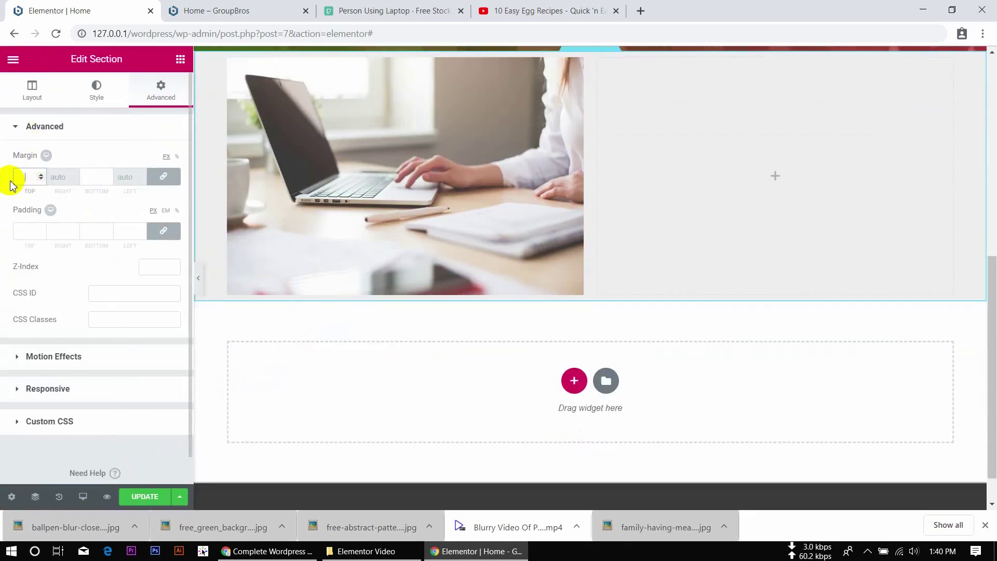
Give the laptop section 70 px top and 70 px bottom padding, then preview it
click(26, 229)
click(157, 231)
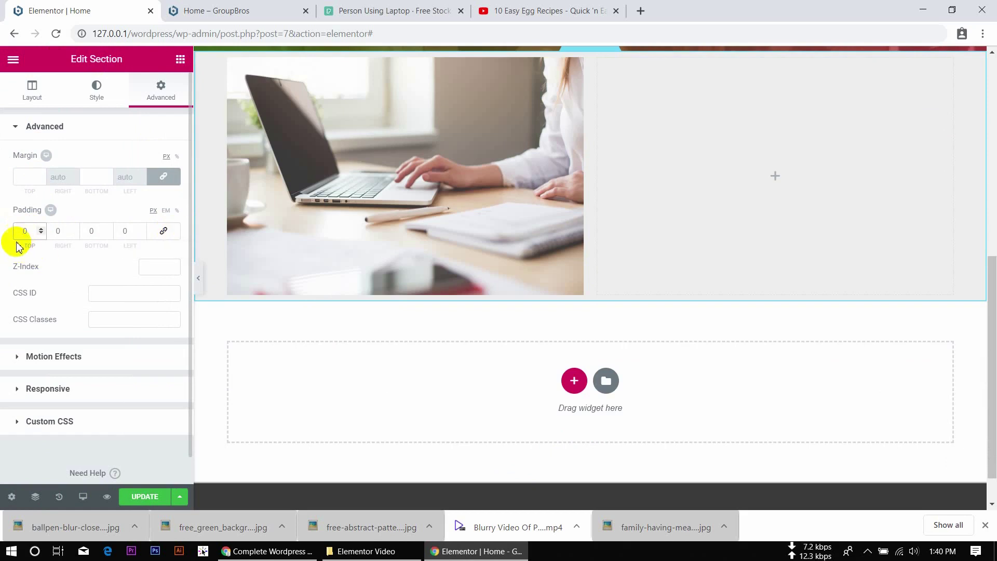
text(70)
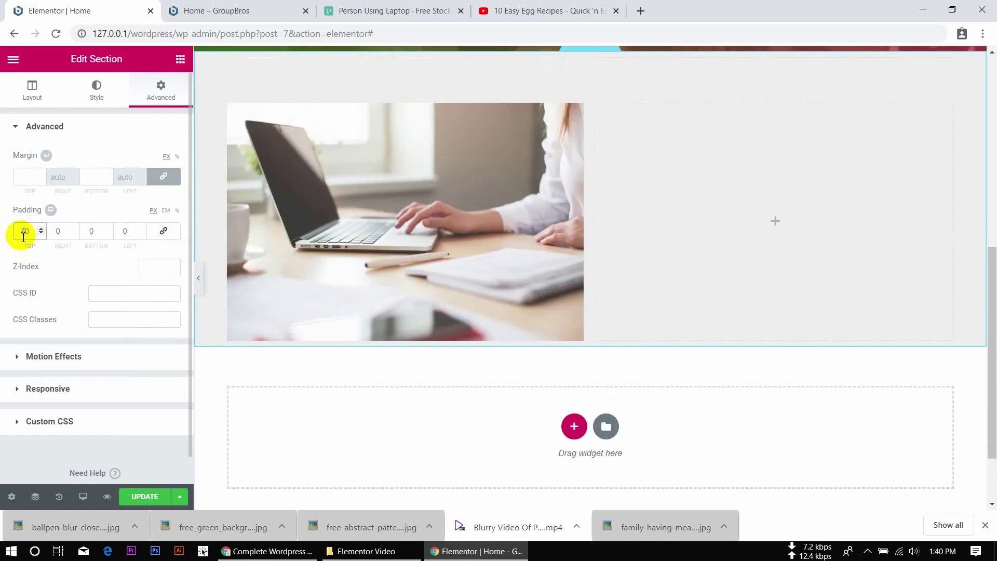
click(90, 232)
text(70)
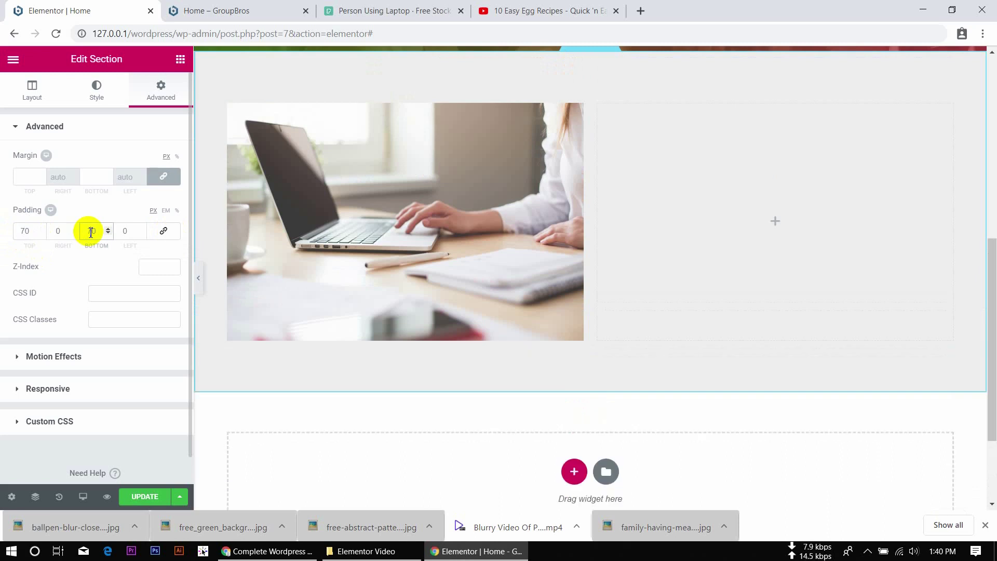
click(199, 278)
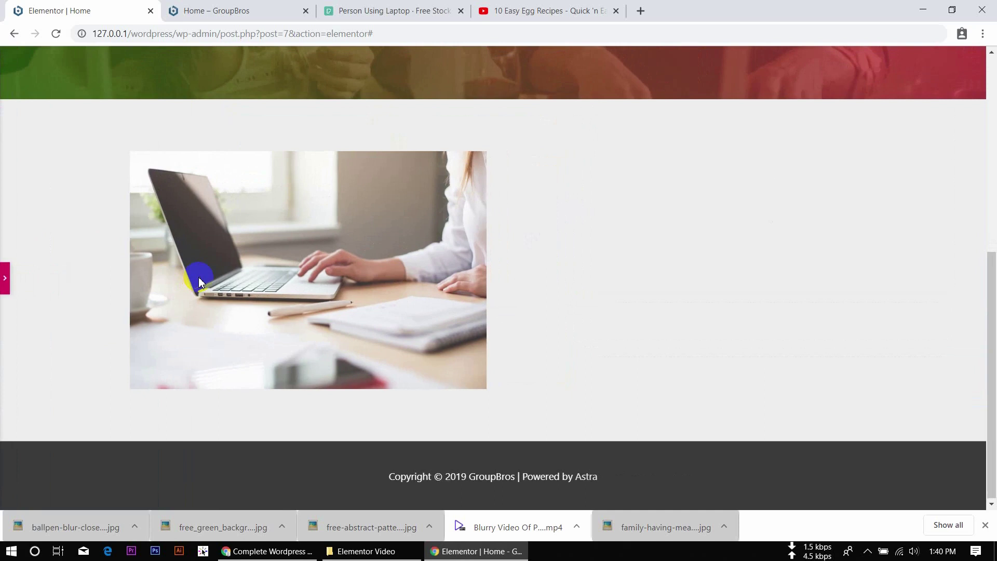
click(5, 278)
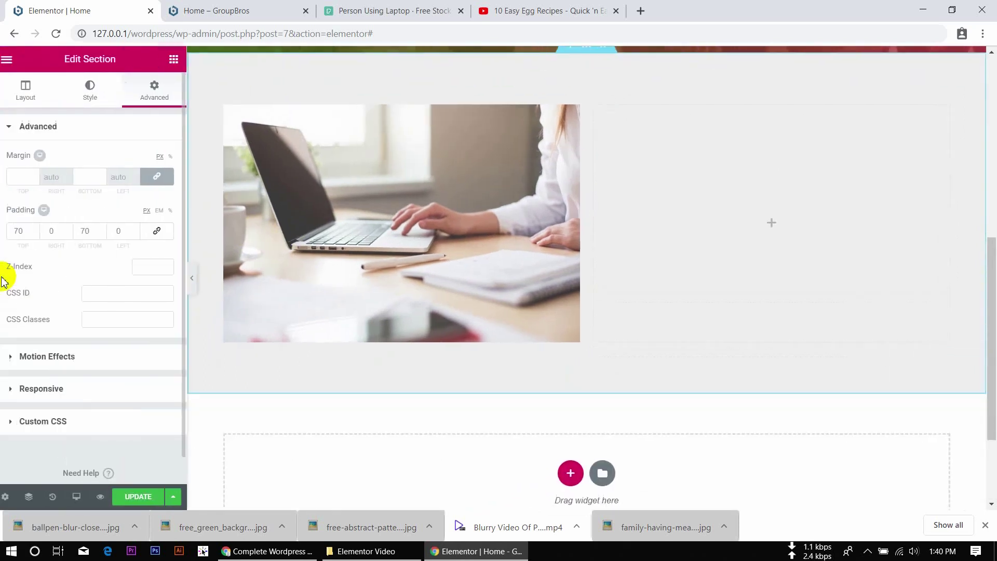
Select the laptop photo and give it a solid 5 px border
click(34, 99)
mouse_move(556, 115)
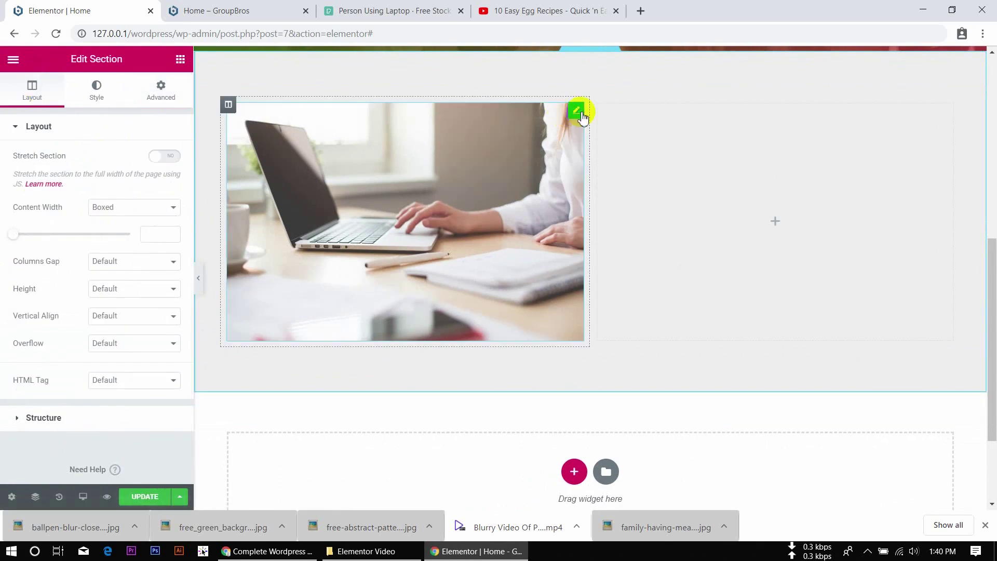
click(576, 110)
scroll(73, 353, down, 1)
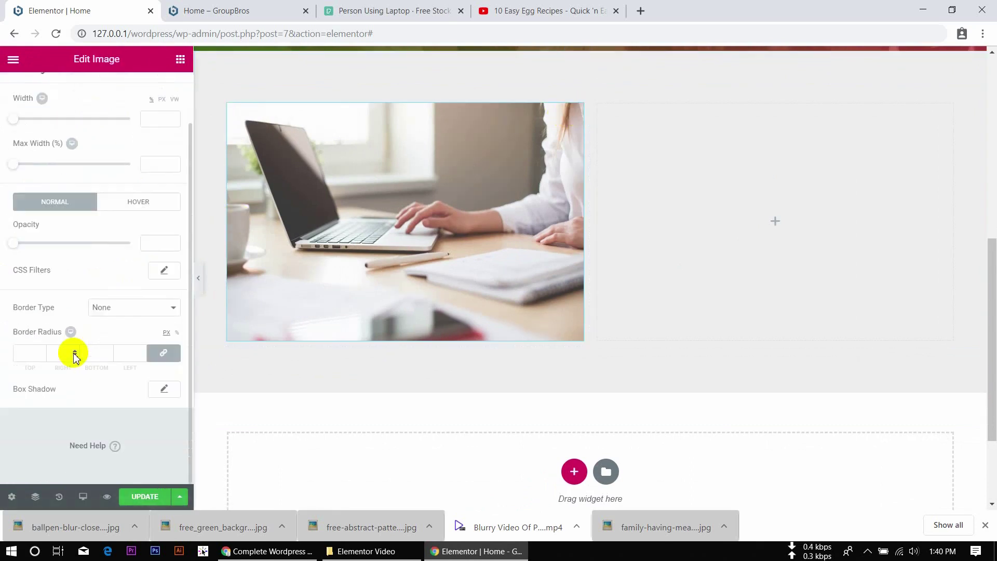
click(145, 312)
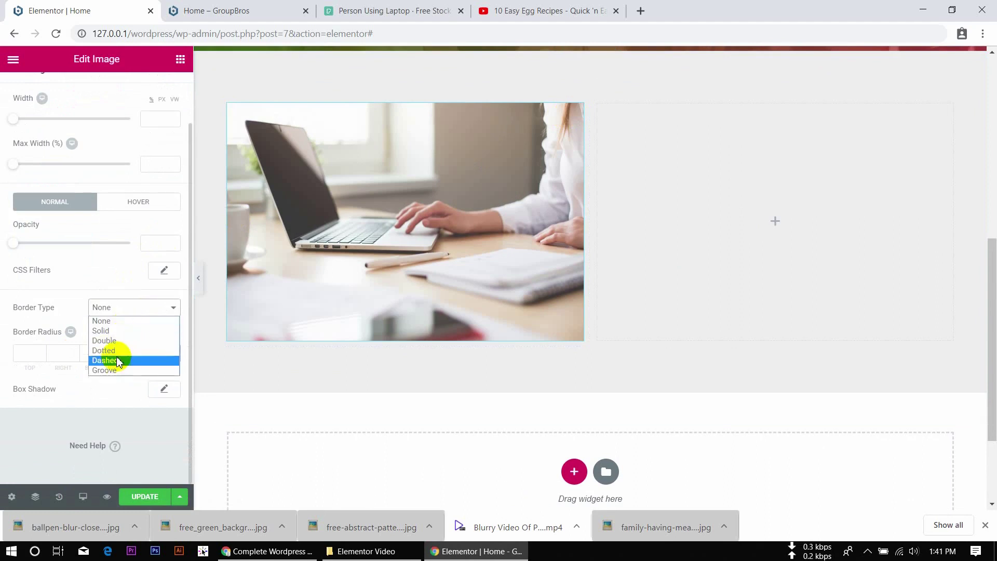
click(124, 333)
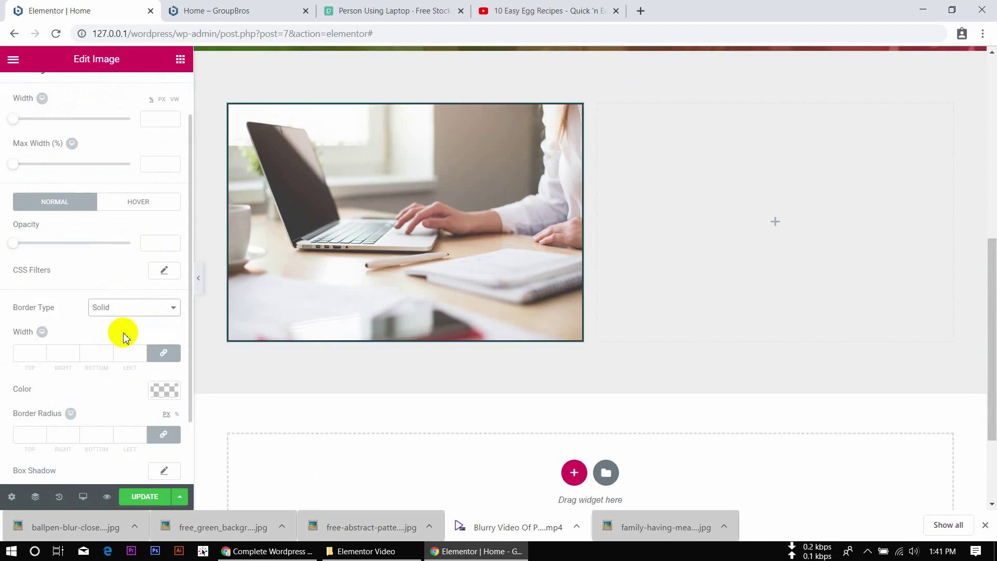
click(22, 358)
text(5)
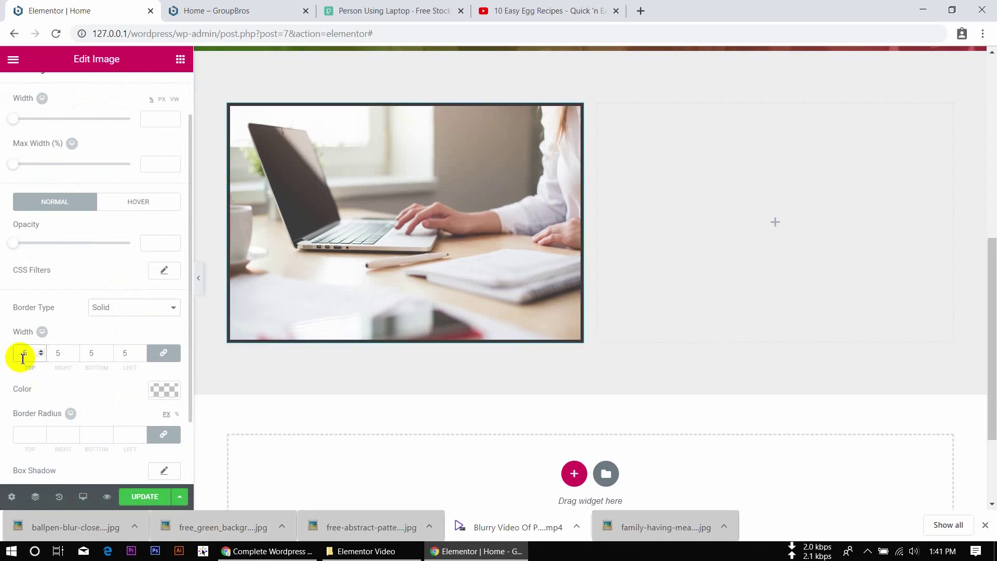
Colour the photo's border green (#23a455) and preview the result
click(164, 389)
drag(85, 426, 1, 431)
click(2, 431)
scroll(5, 431, down, 2)
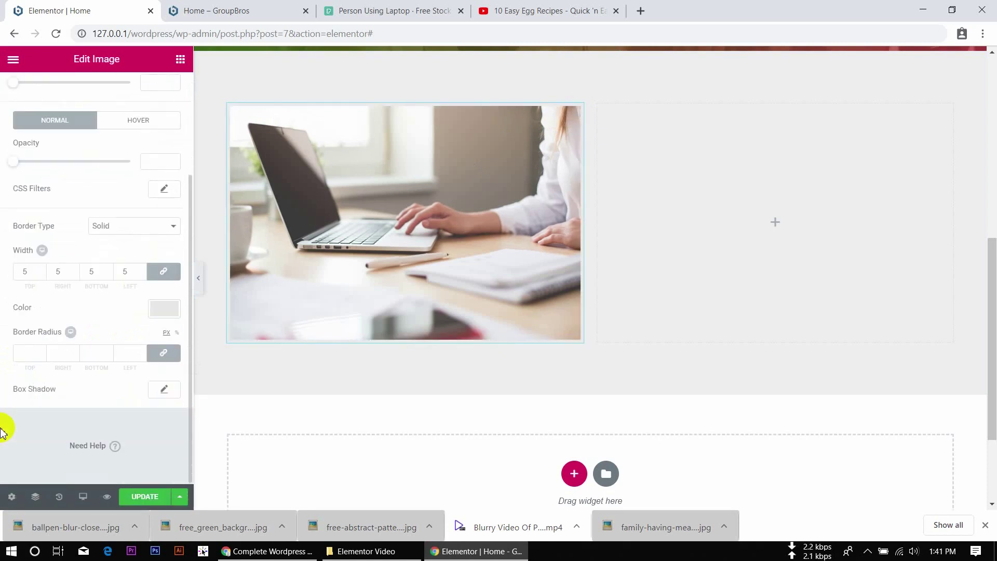
click(173, 313)
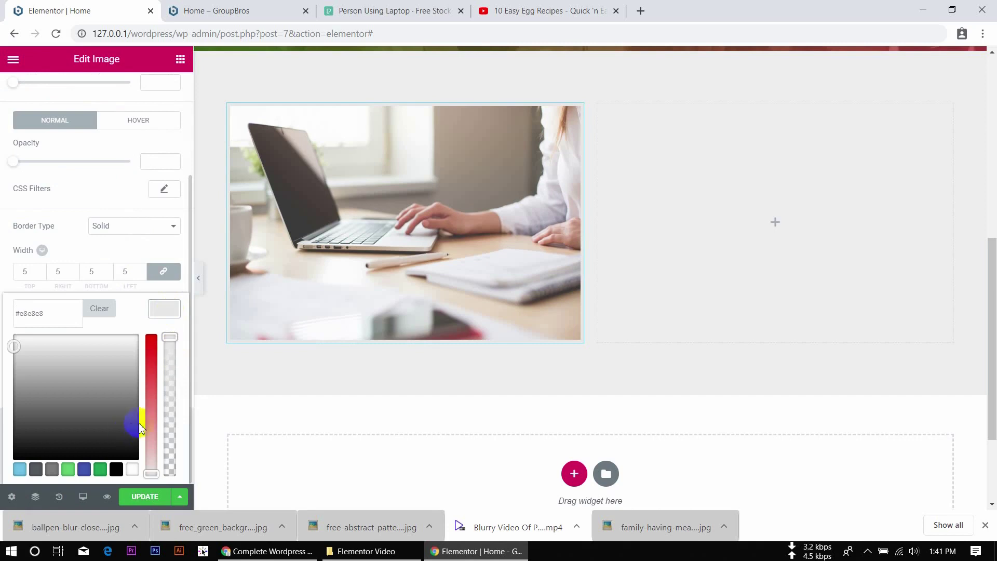
click(101, 470)
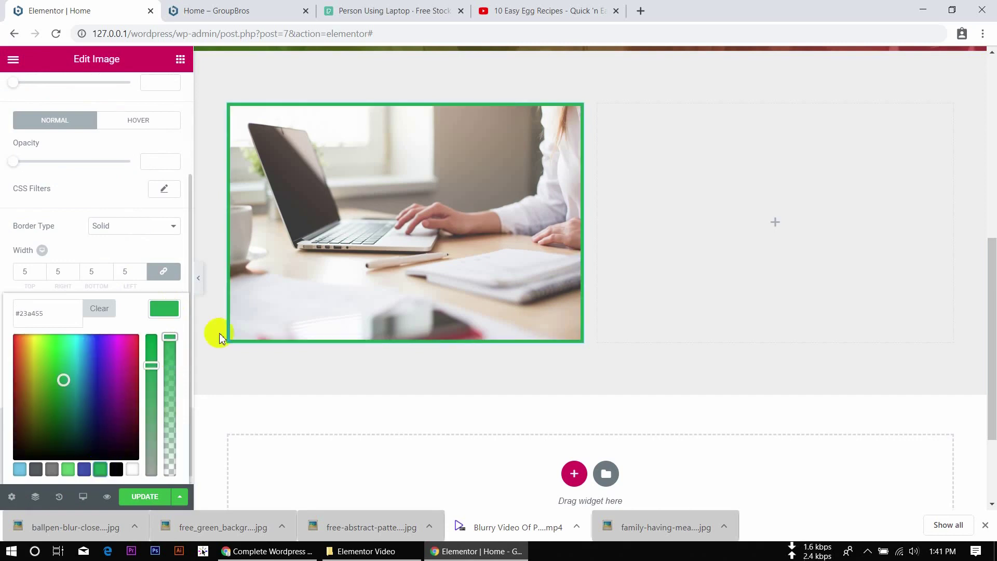
click(200, 284)
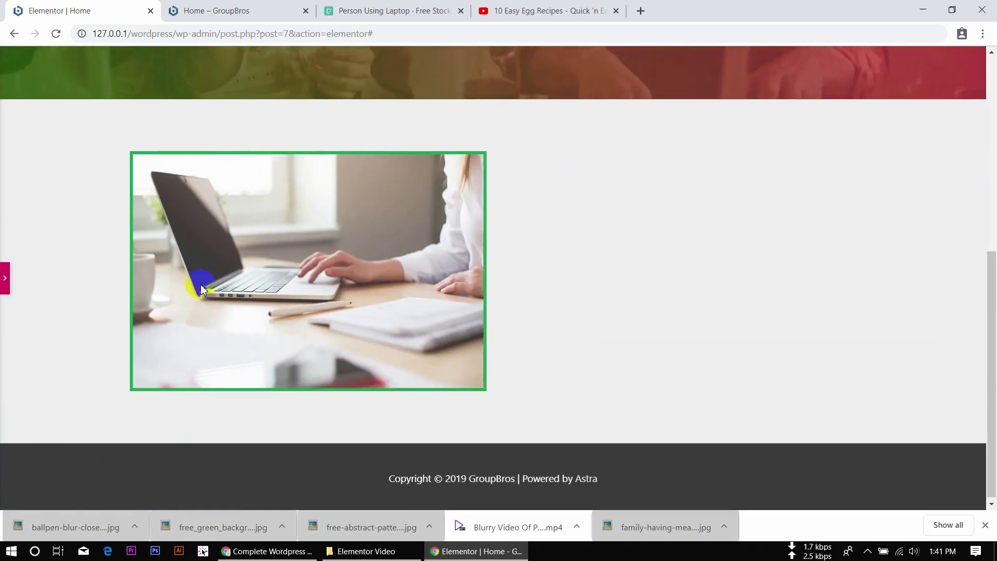
click(5, 283)
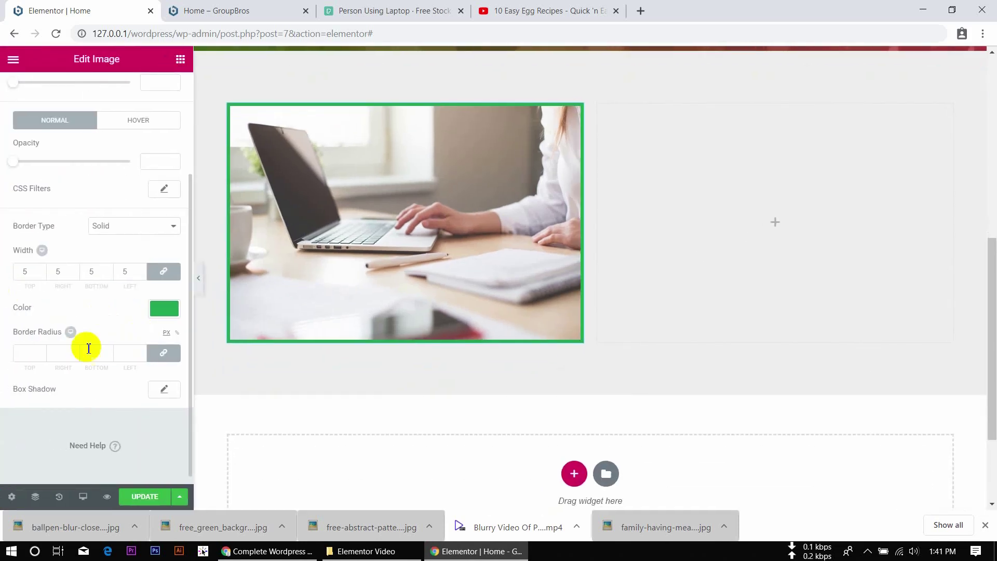
click(31, 353)
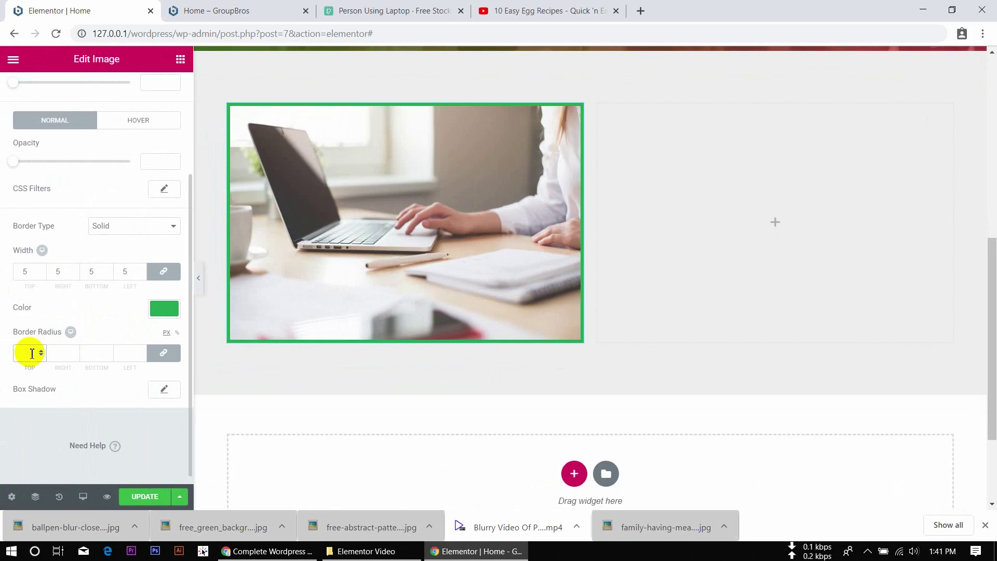
Set the photo's border radius to 50/0/50/0 px, rounding only the top-left and bottom-right corners, then preview
text(50)
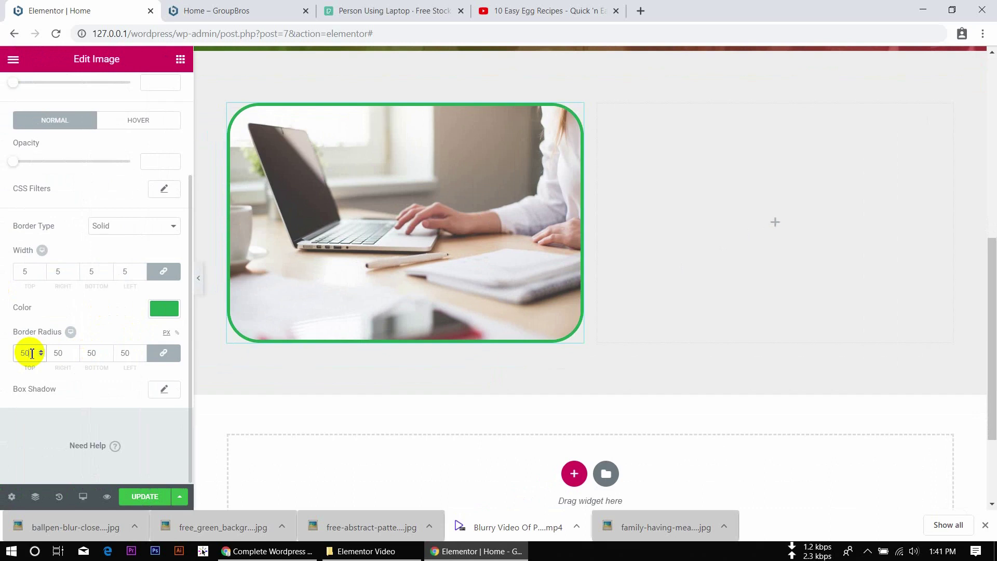
click(163, 357)
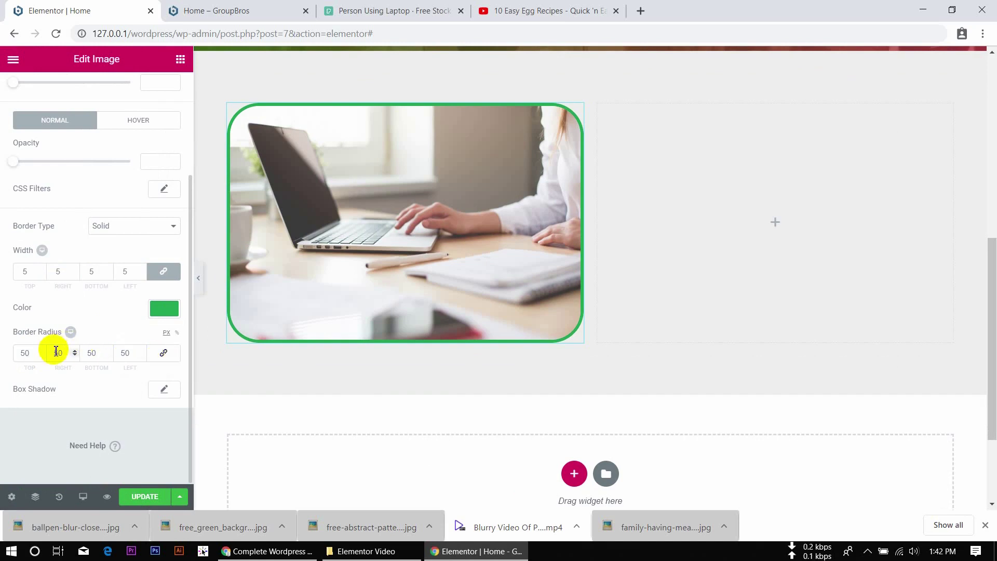
drag(60, 353, 40, 352)
text(0)
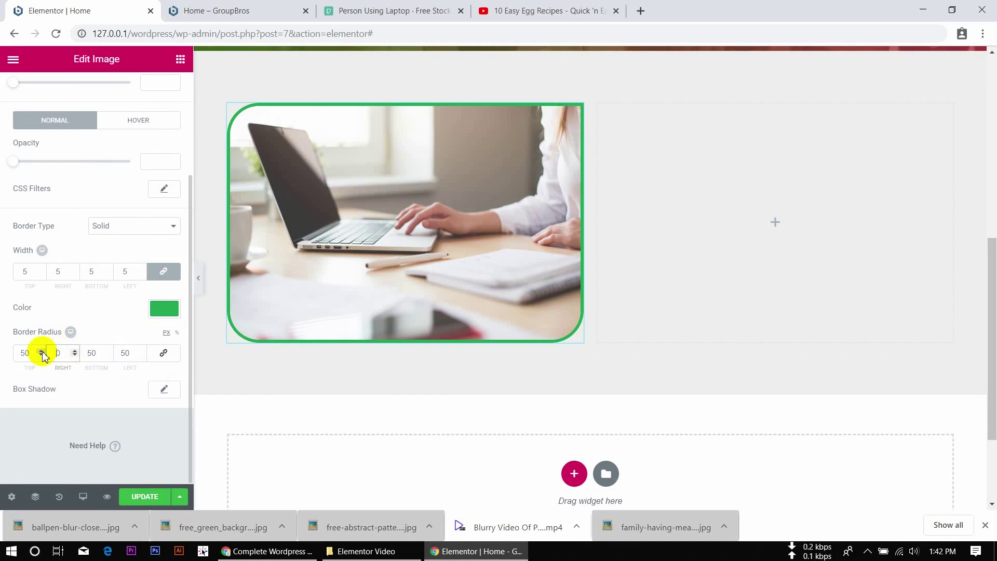
click(89, 353)
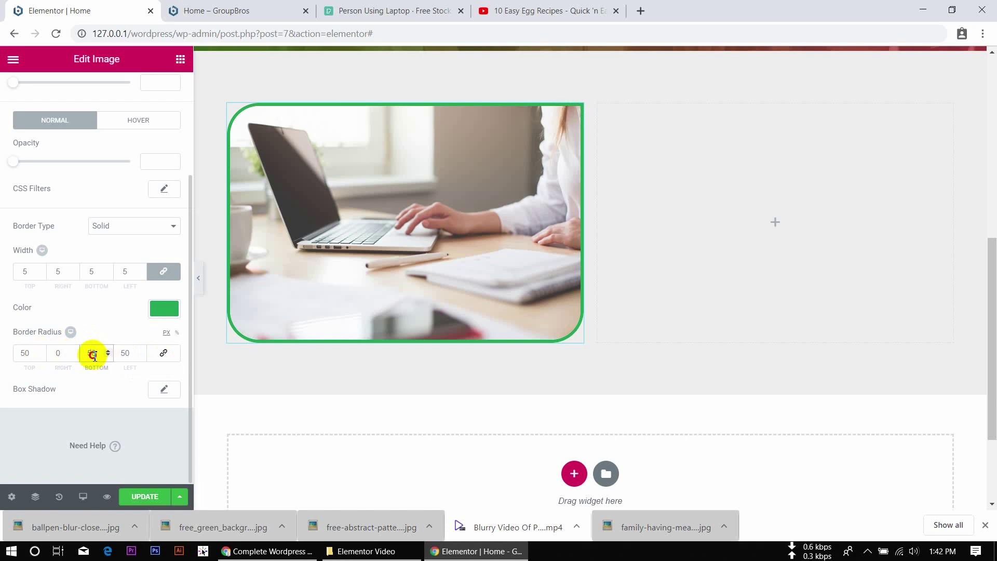
double_click(121, 358)
text(0)
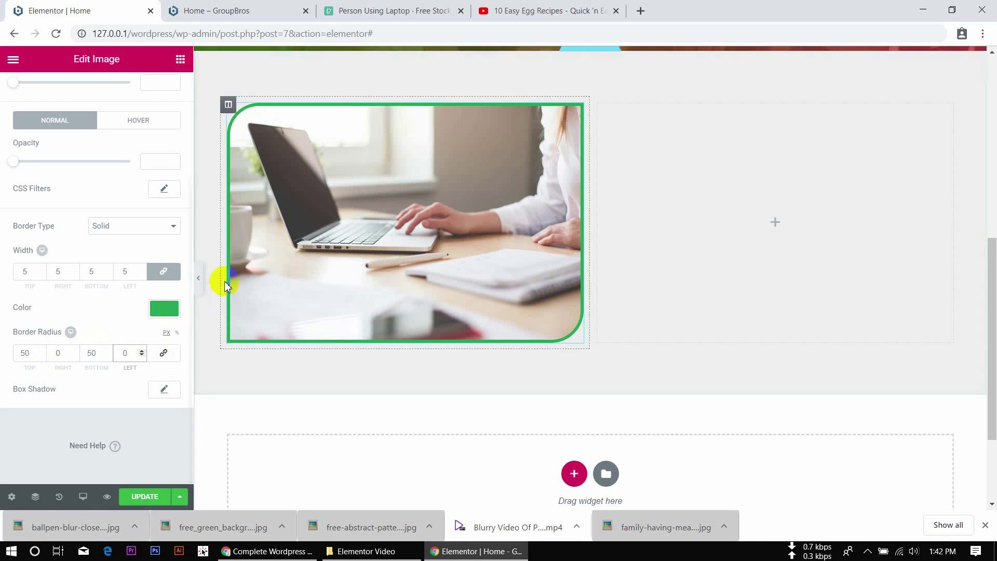
click(199, 279)
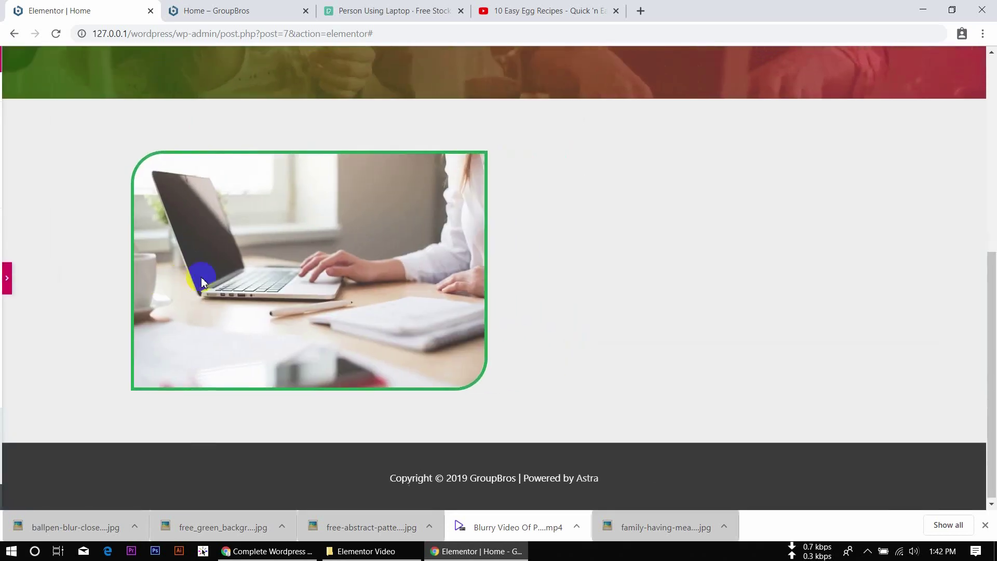
click(4, 280)
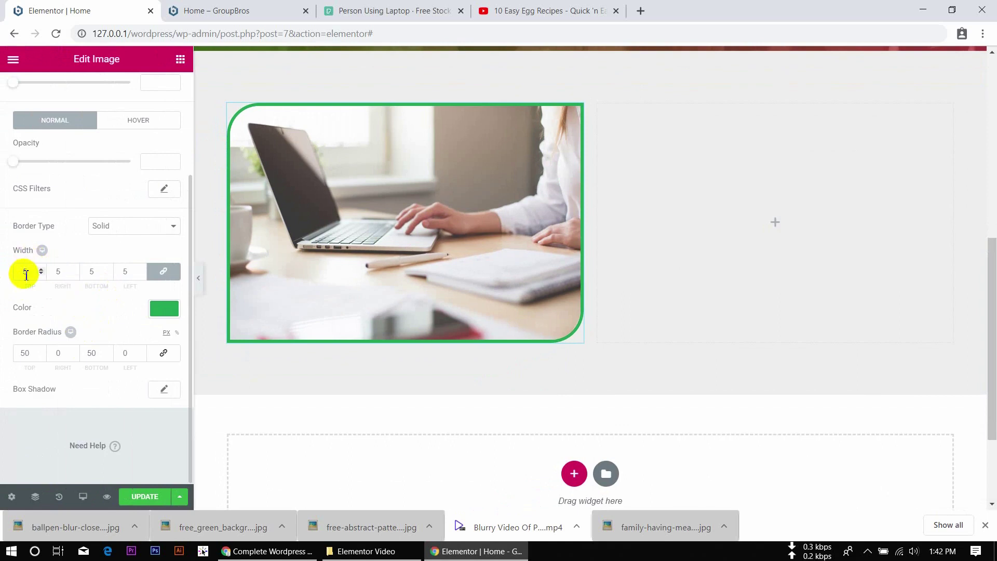
Change the photo's border to a 1 px red (#ea3131) line and preview it
click(26, 274)
key(BackSpace)
text(1)
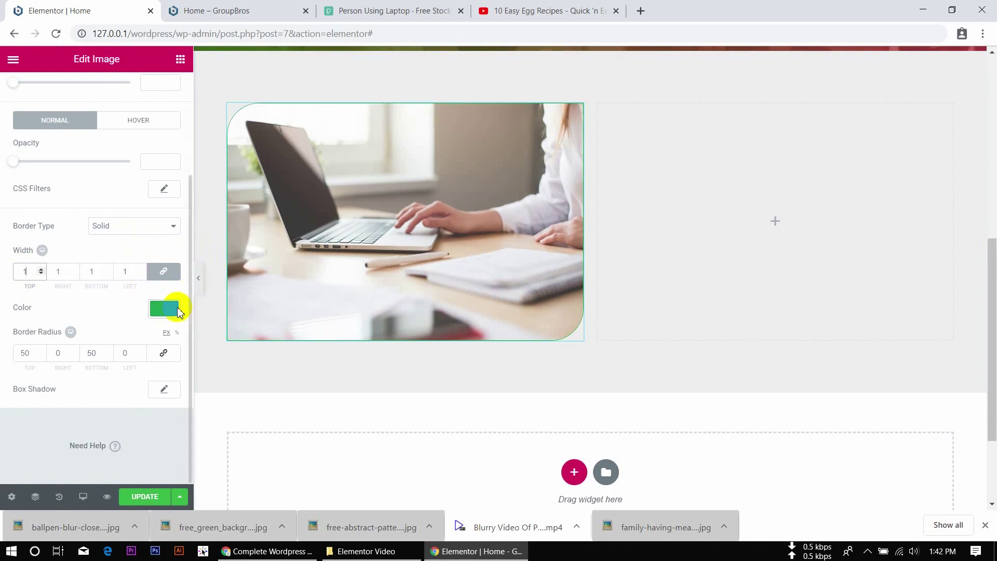
click(165, 309)
click(13, 347)
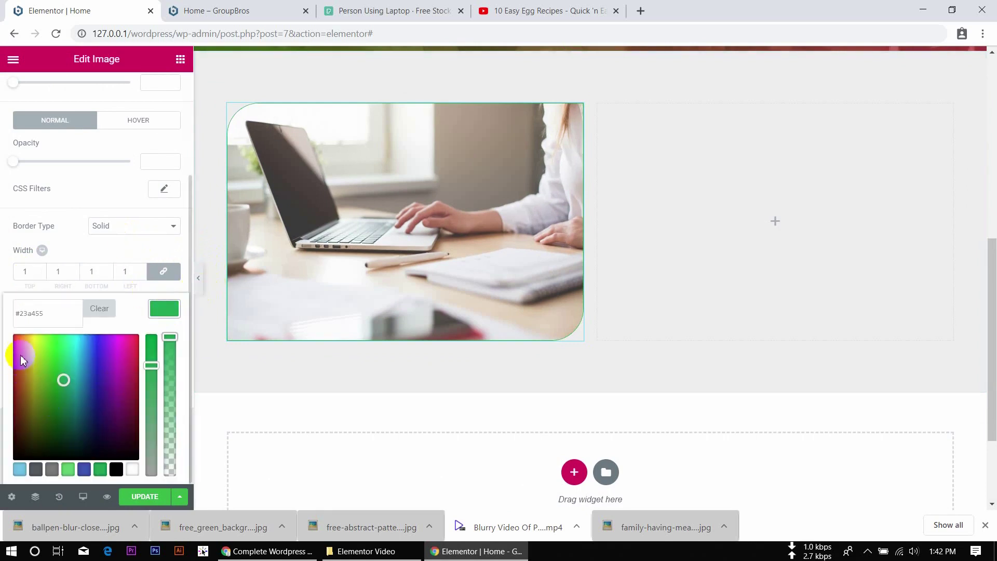
drag(13, 347, 13, 344)
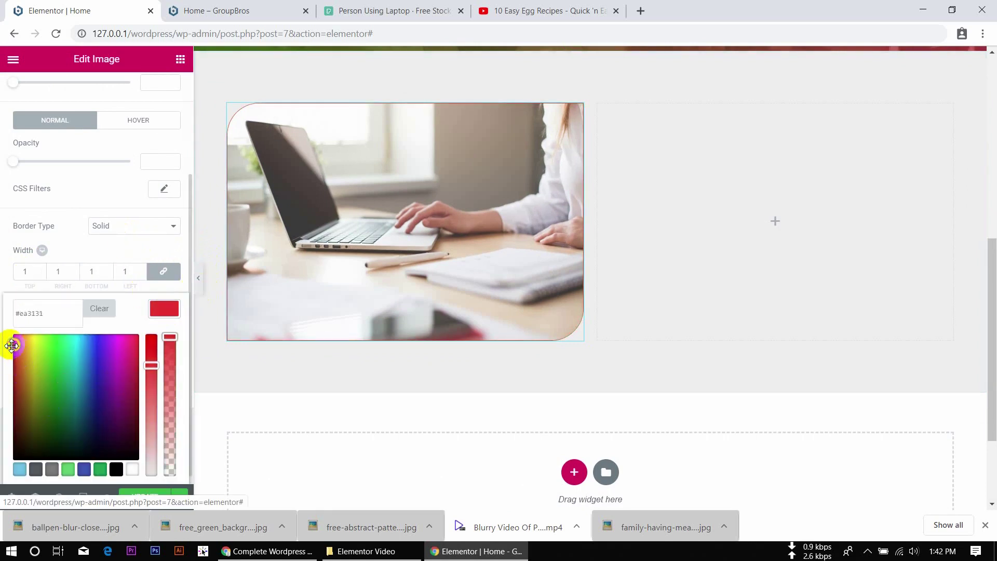
click(201, 274)
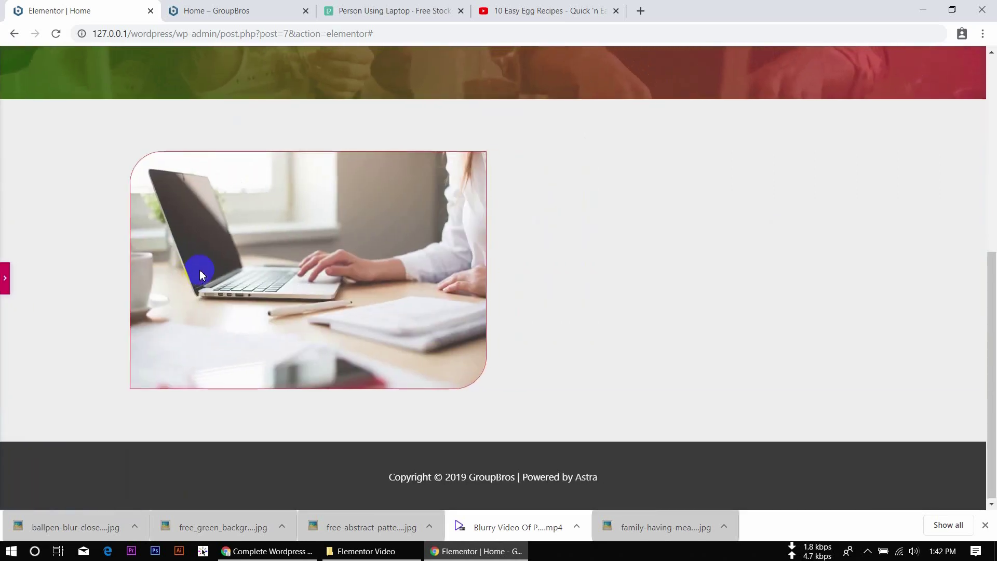
click(3, 279)
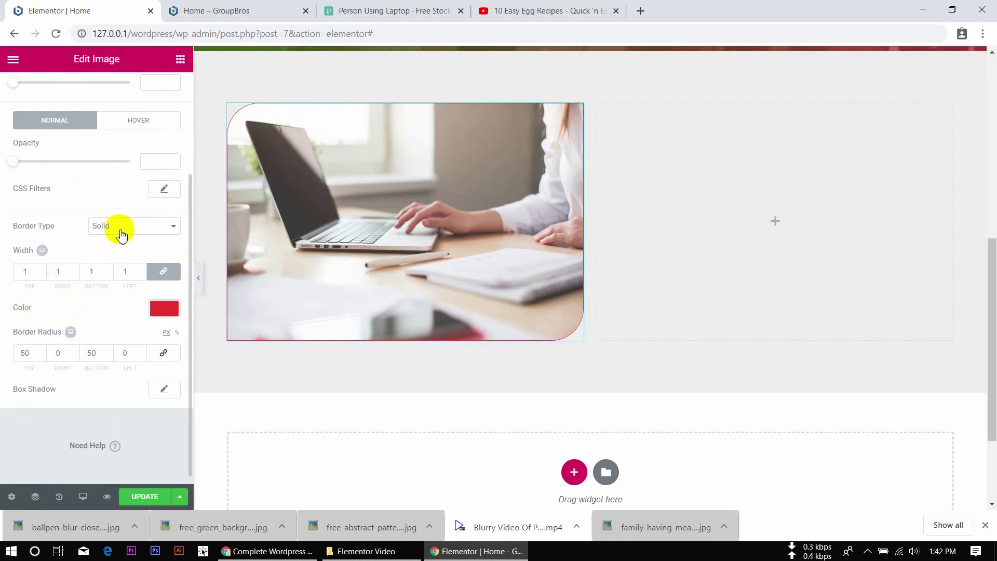
Set the border width to 5, try Double, Dotted and Dashed, choose Groove, then preview
double_click(23, 273)
text(5)
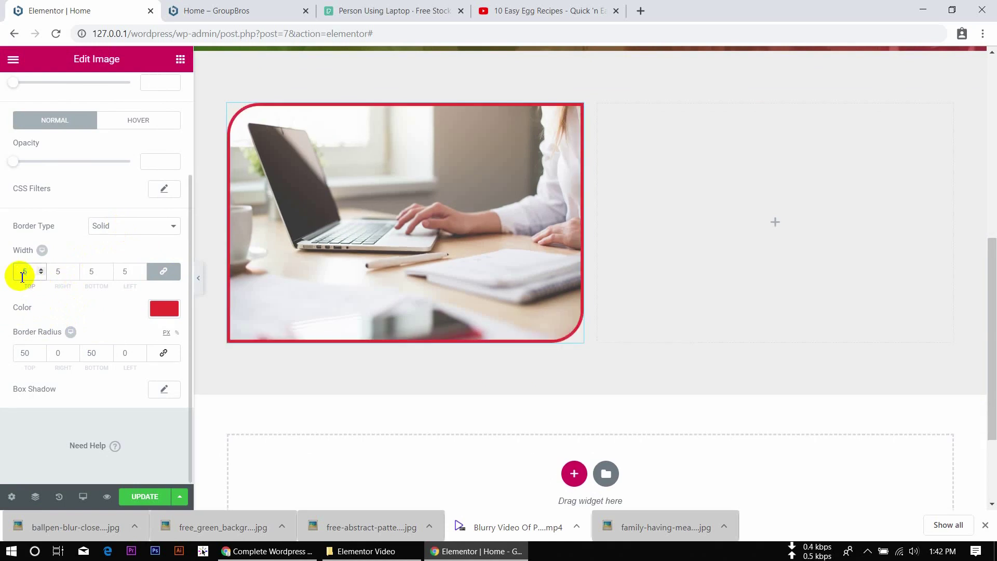
click(143, 224)
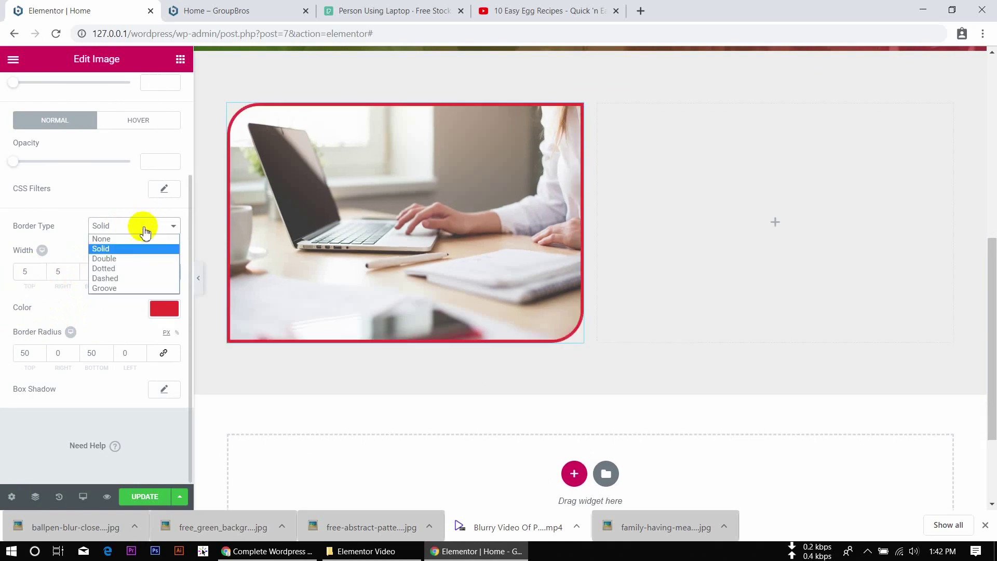
click(118, 259)
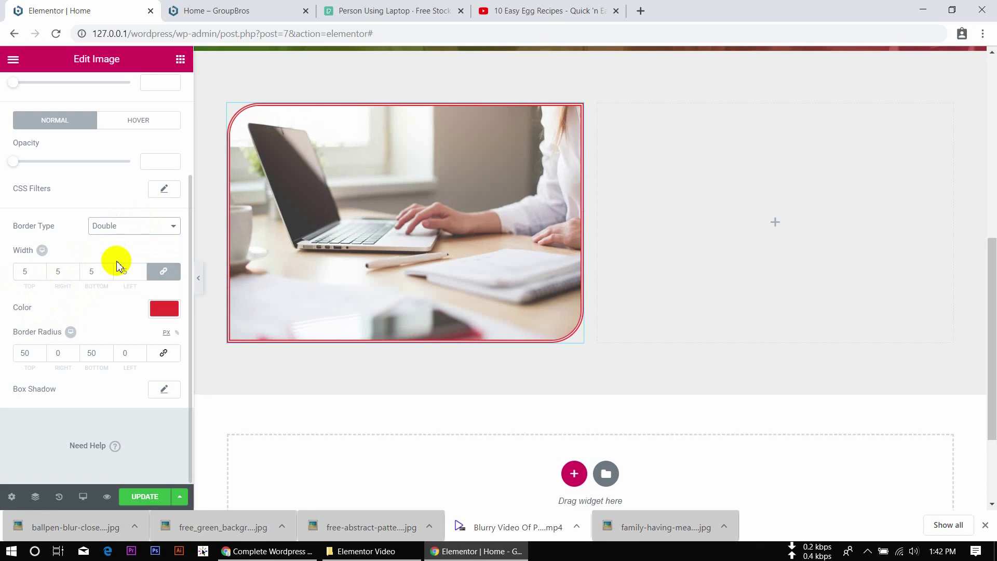
click(131, 225)
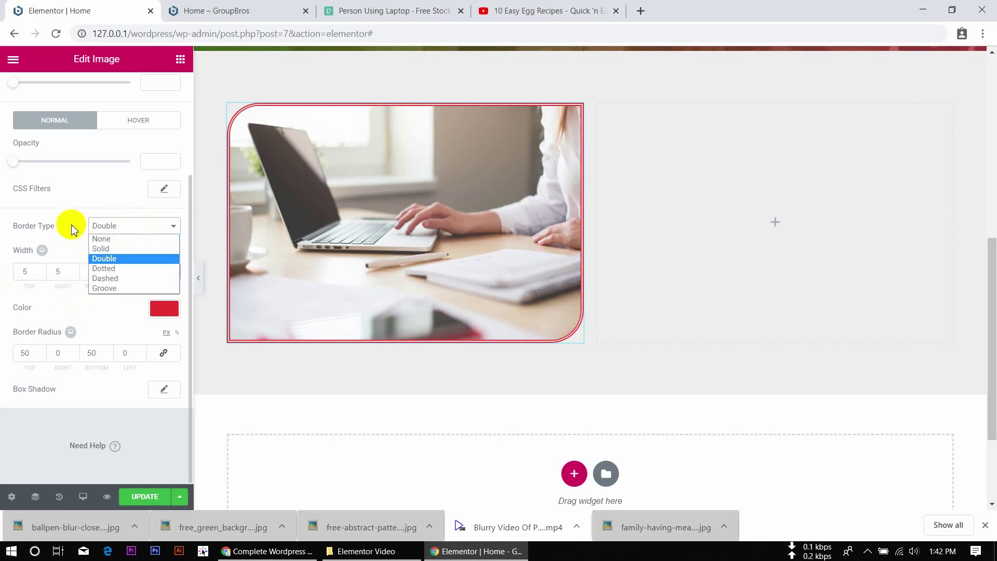
click(113, 268)
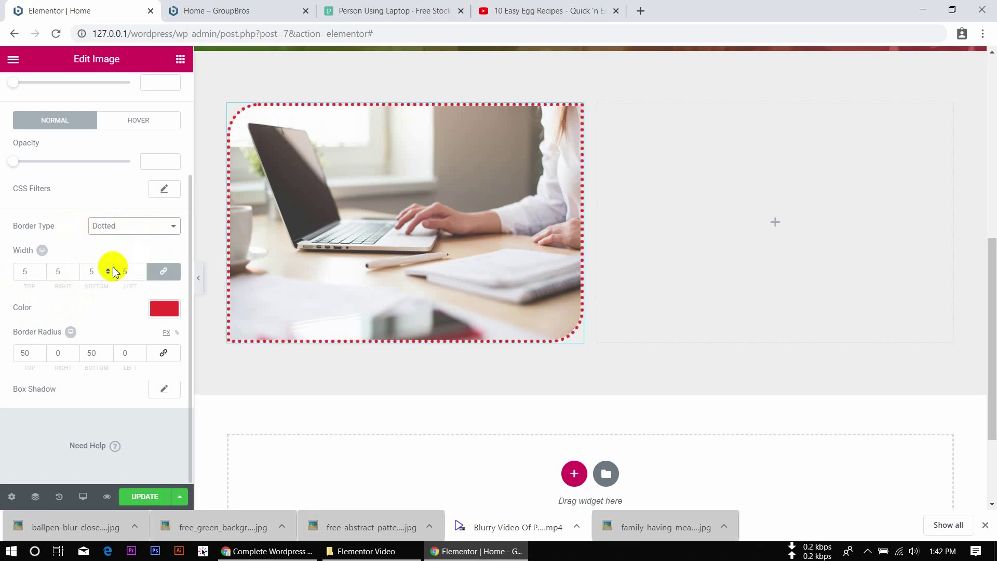
click(126, 224)
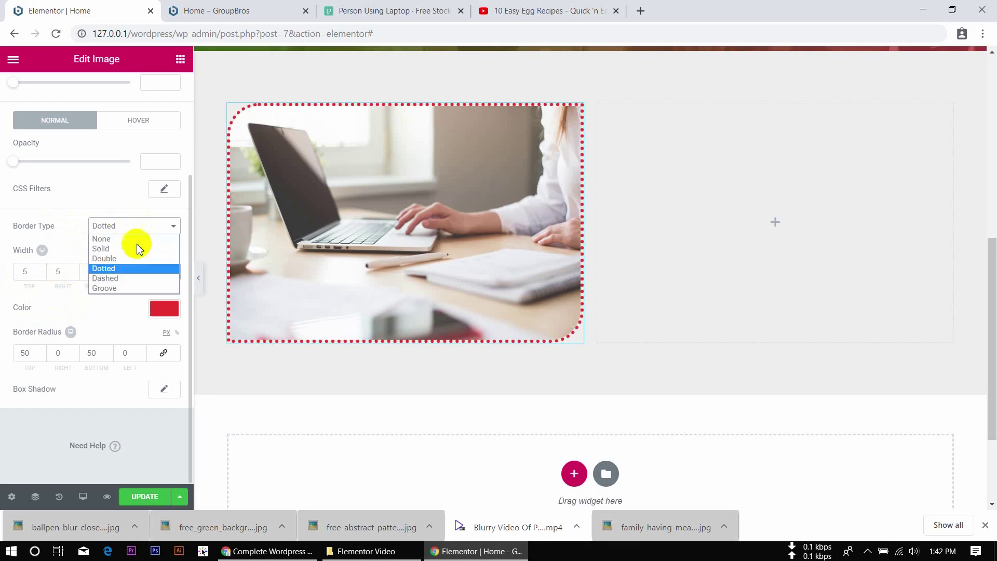
click(112, 281)
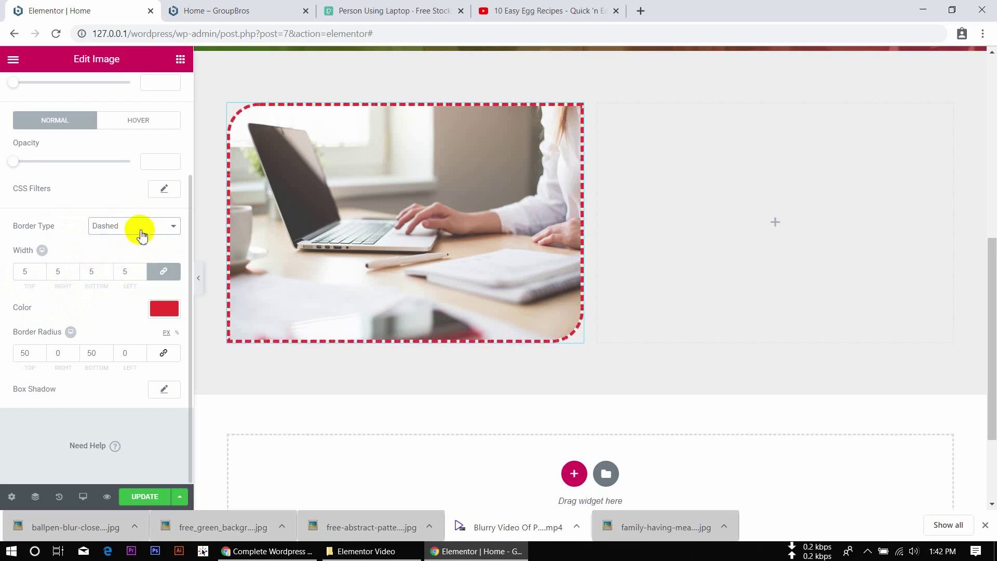
click(139, 229)
click(123, 288)
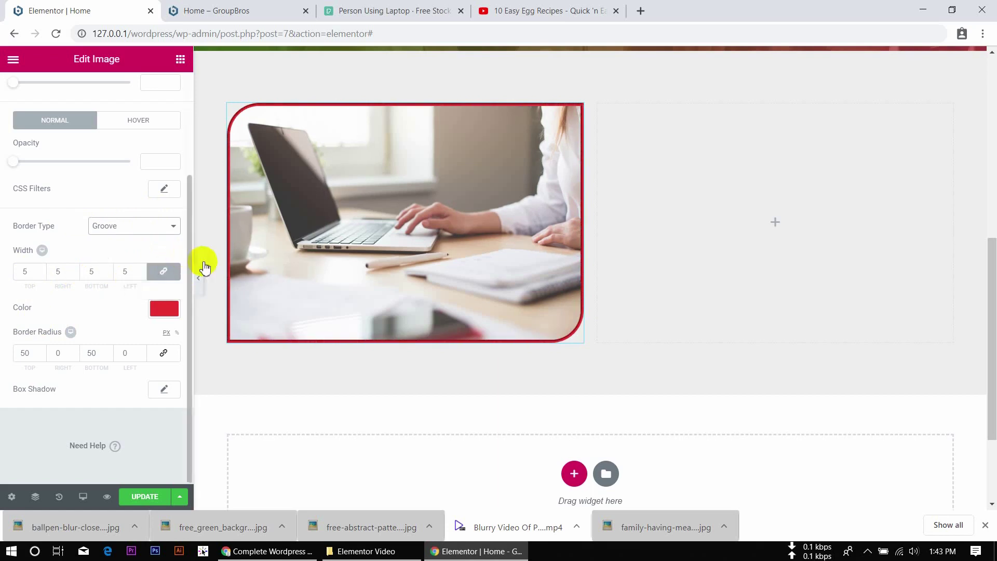
click(199, 276)
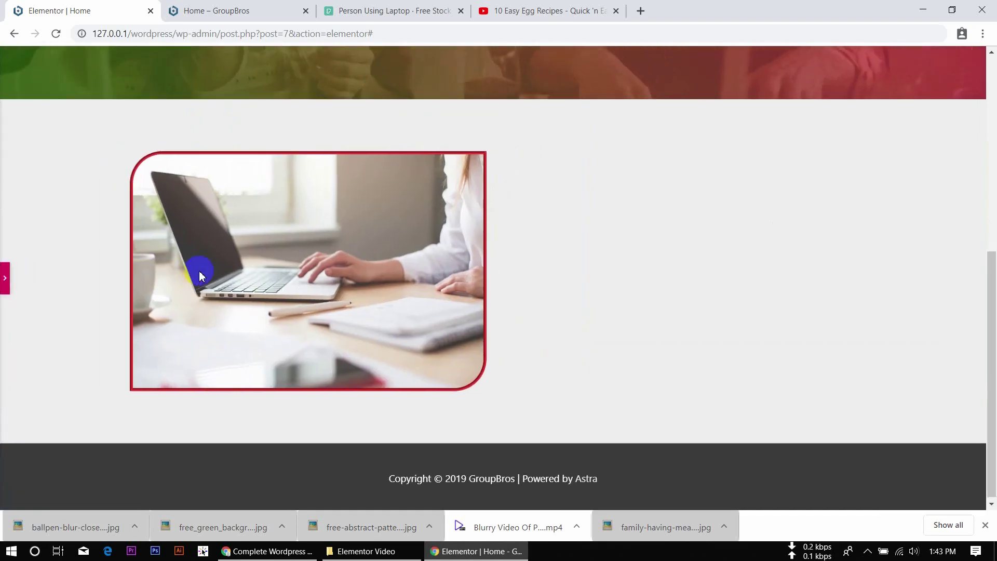
Reopen the image settings and scroll the Style tab to the Box Shadow option
click(4, 276)
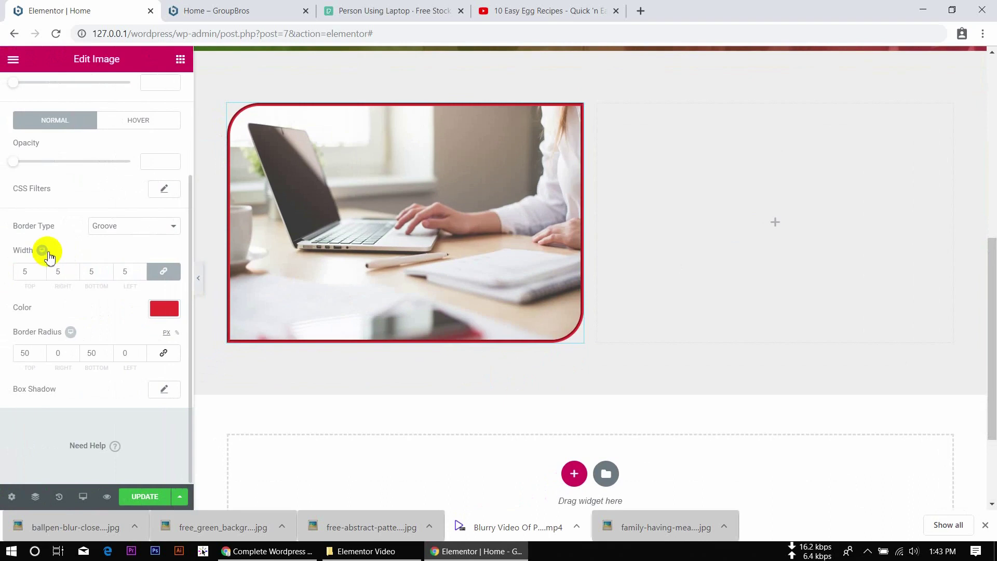
scroll(47, 255, up, 3)
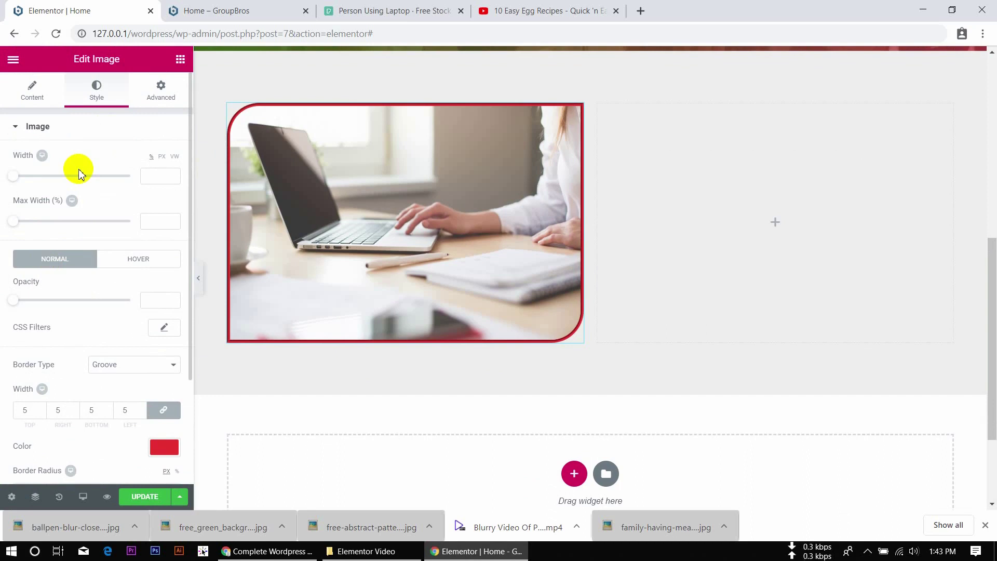
scroll(79, 173, down, 3)
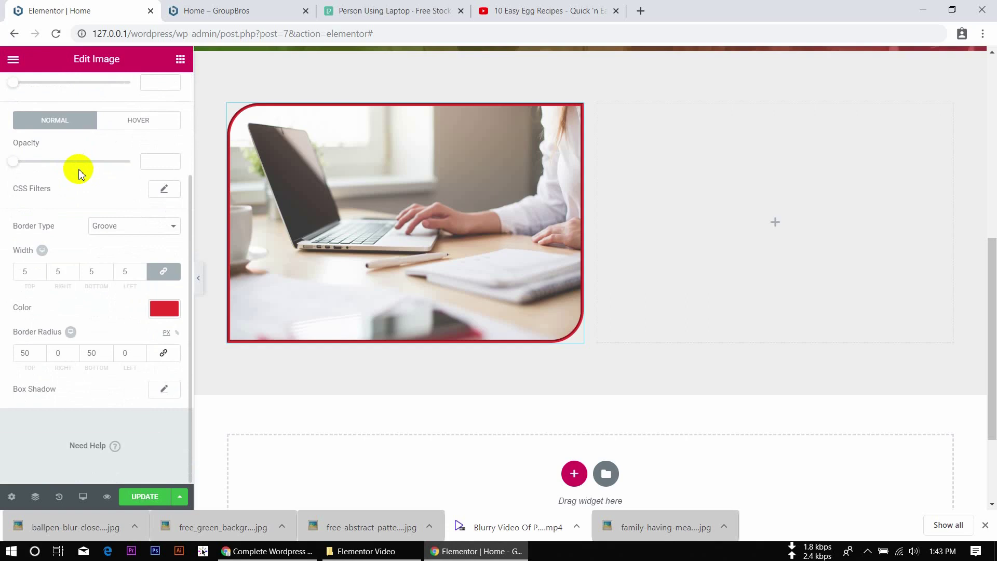
Add a darker black box shadow with 40 blur to the photo and preview it
click(166, 391)
scroll(163, 387, down, 2)
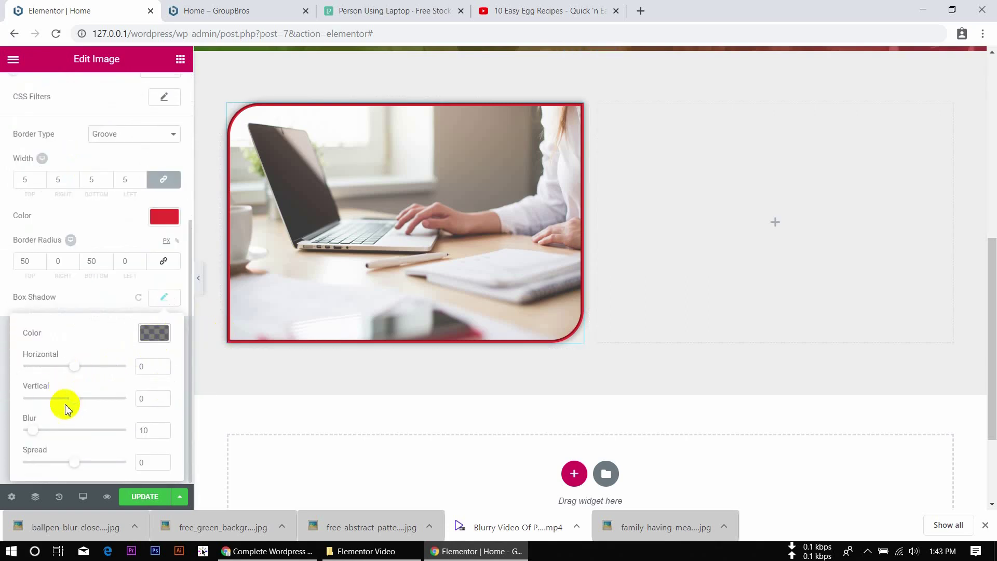
click(152, 332)
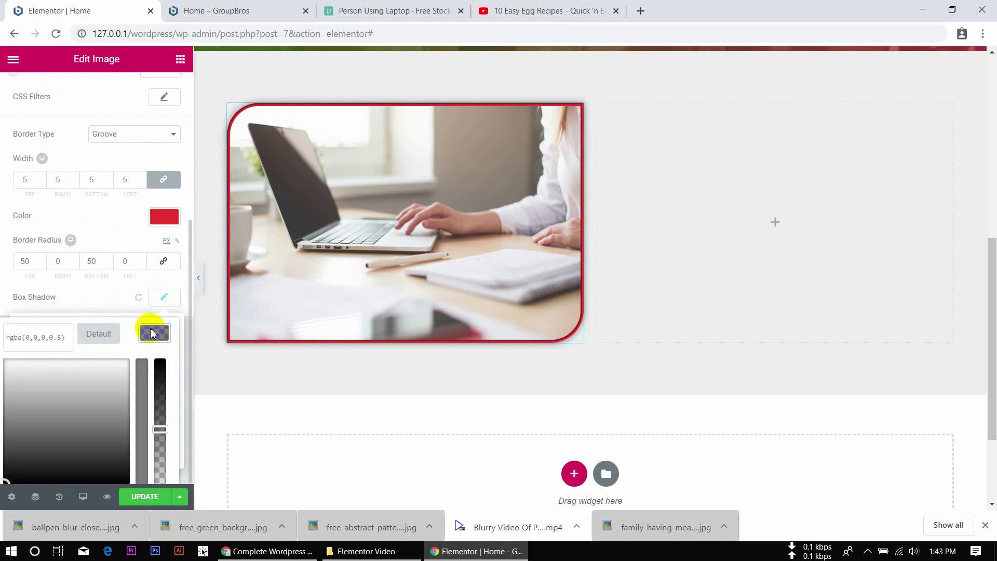
click(159, 383)
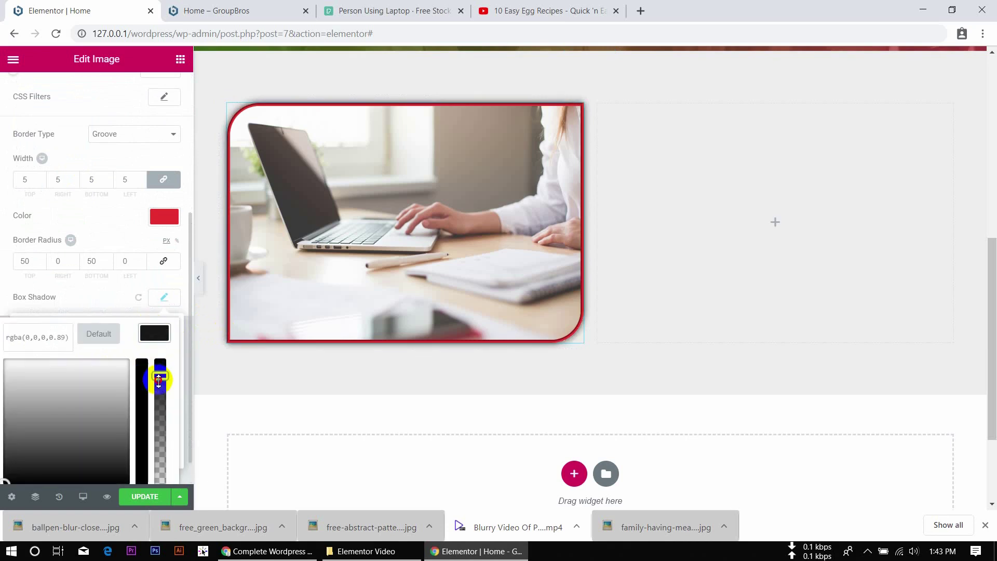
click(162, 336)
mouse_move(78, 370)
mouse_down()
mouse_move(23, 370)
mouse_move(77, 374)
mouse_up()
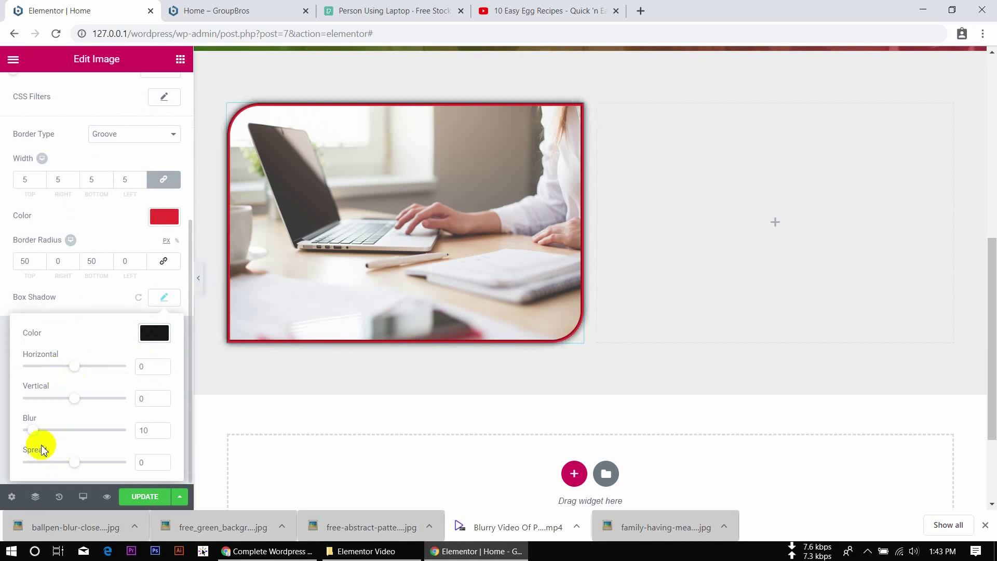
click(68, 429)
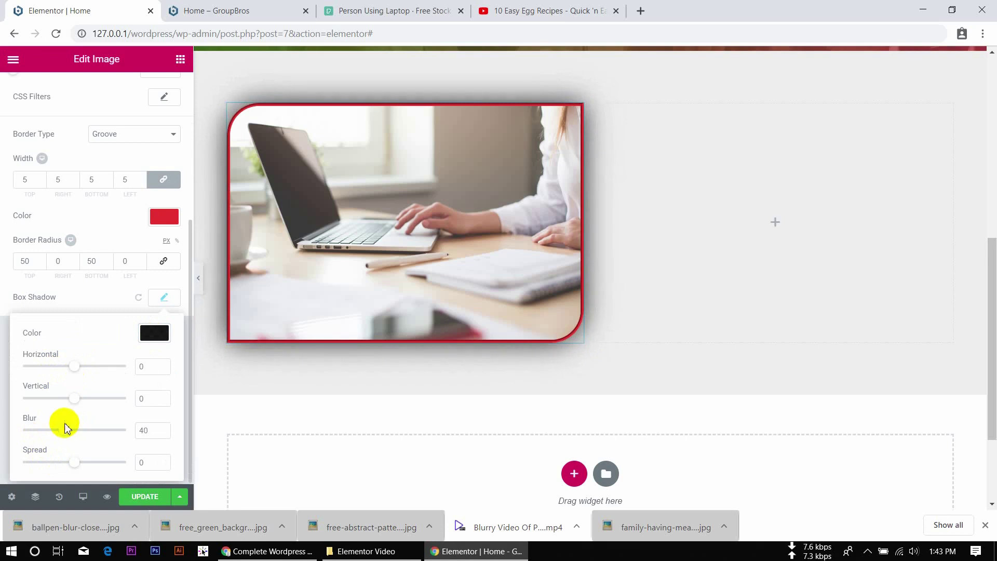
click(199, 277)
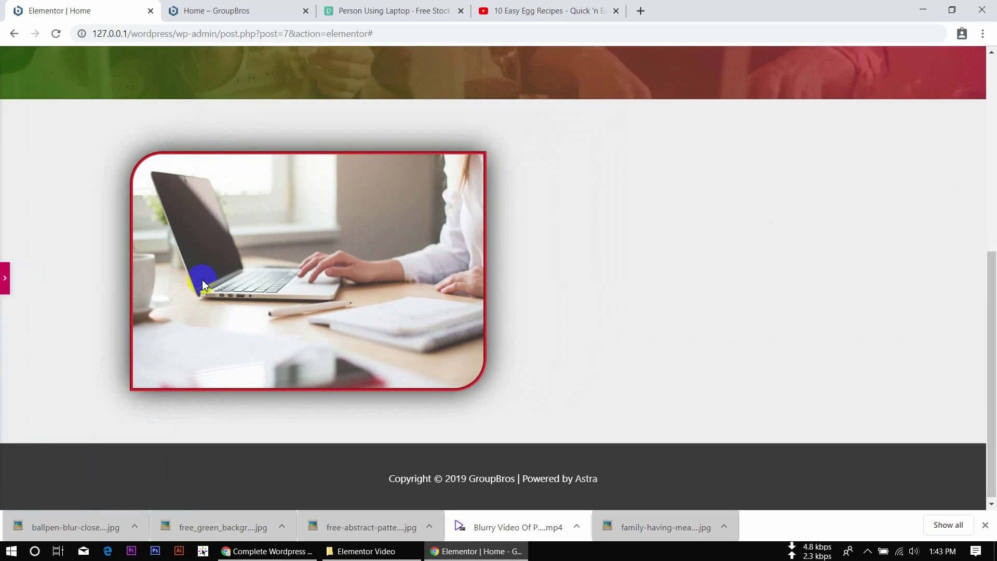
click(6, 273)
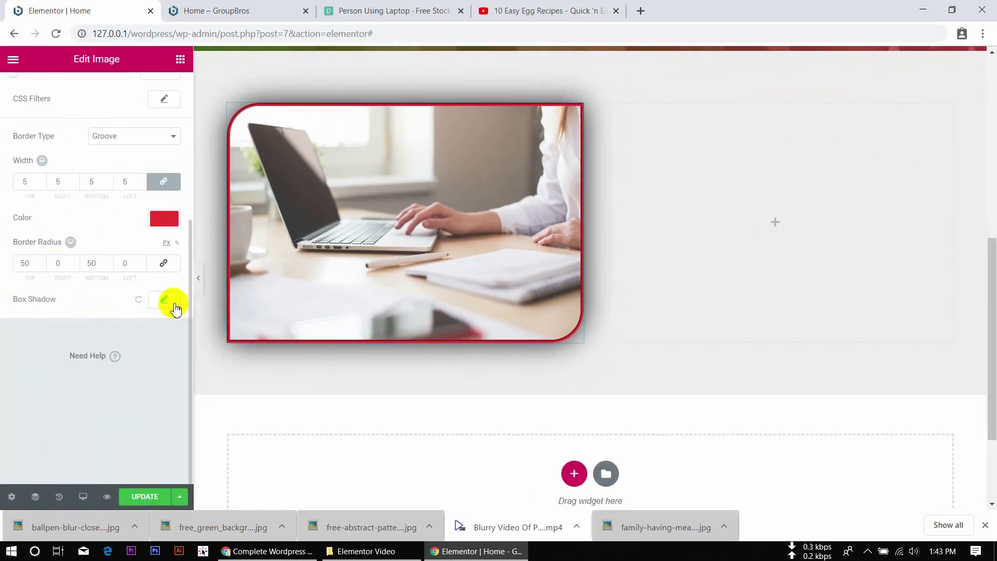